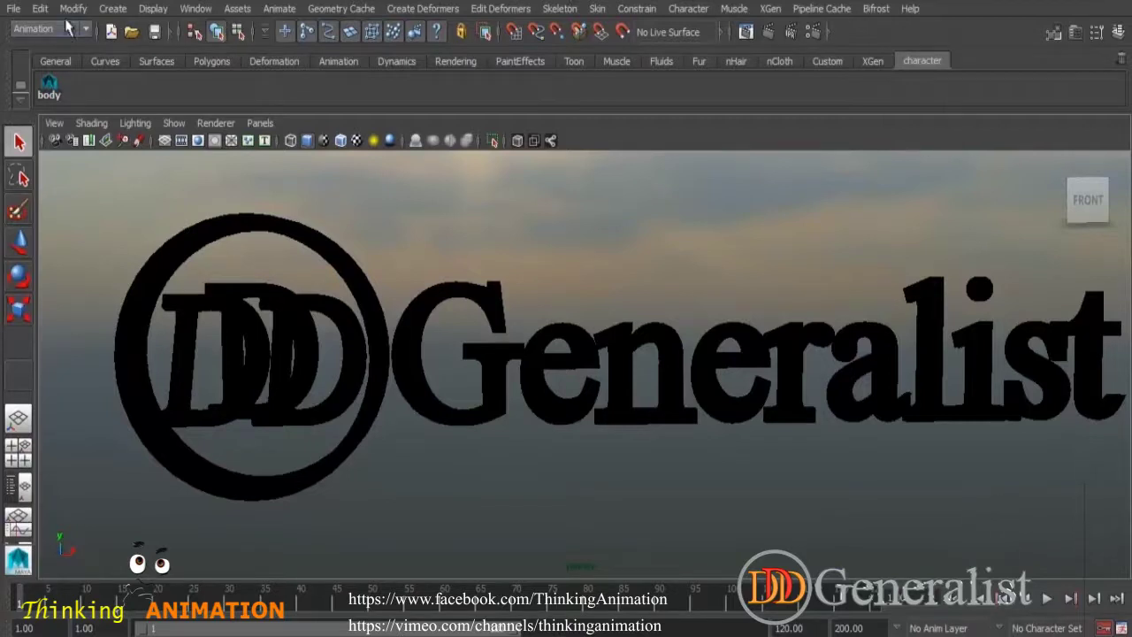
Step: Open 01 - Veg_Dish_06.mb from the scenes folder, one level up from Course_Logo
click(13, 8)
click(51, 52)
drag(263, 73, 676, 60)
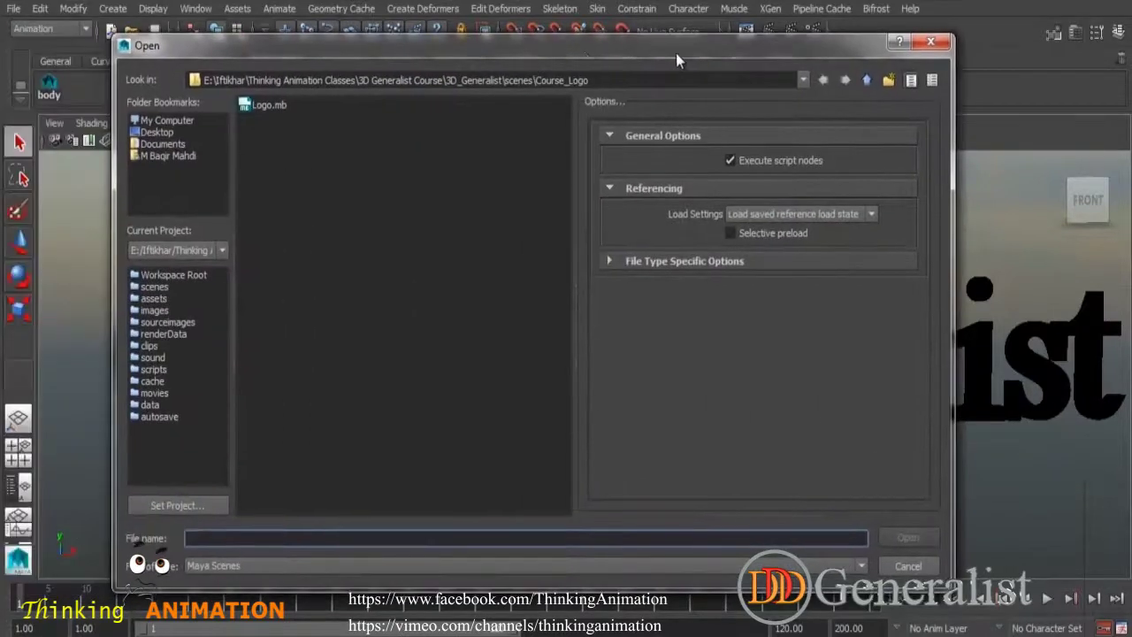
click(865, 81)
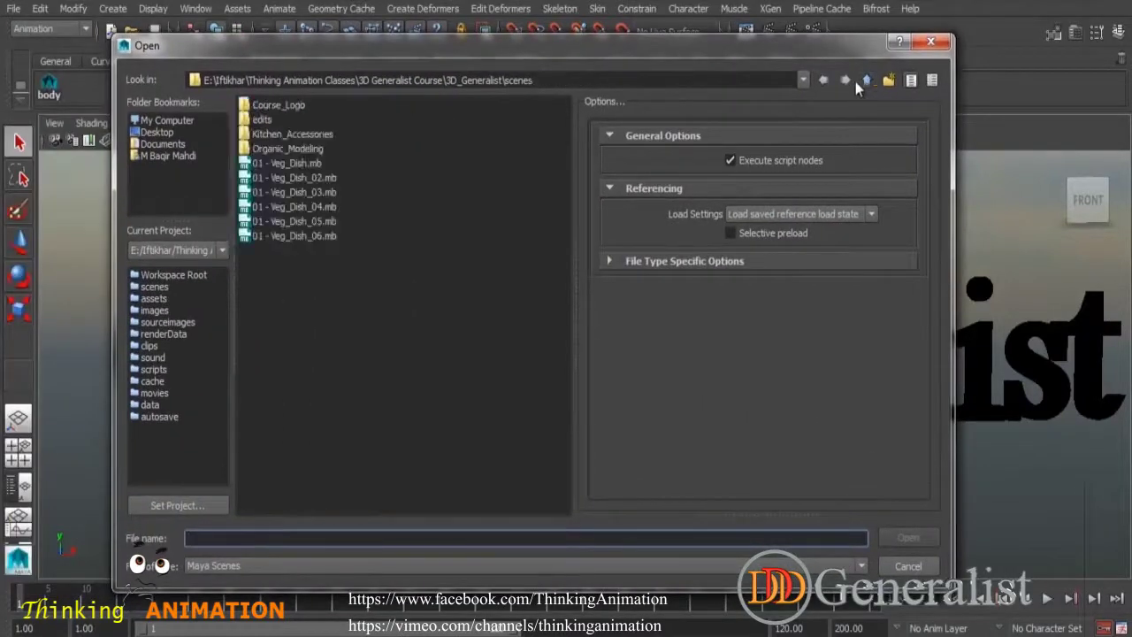
click(324, 236)
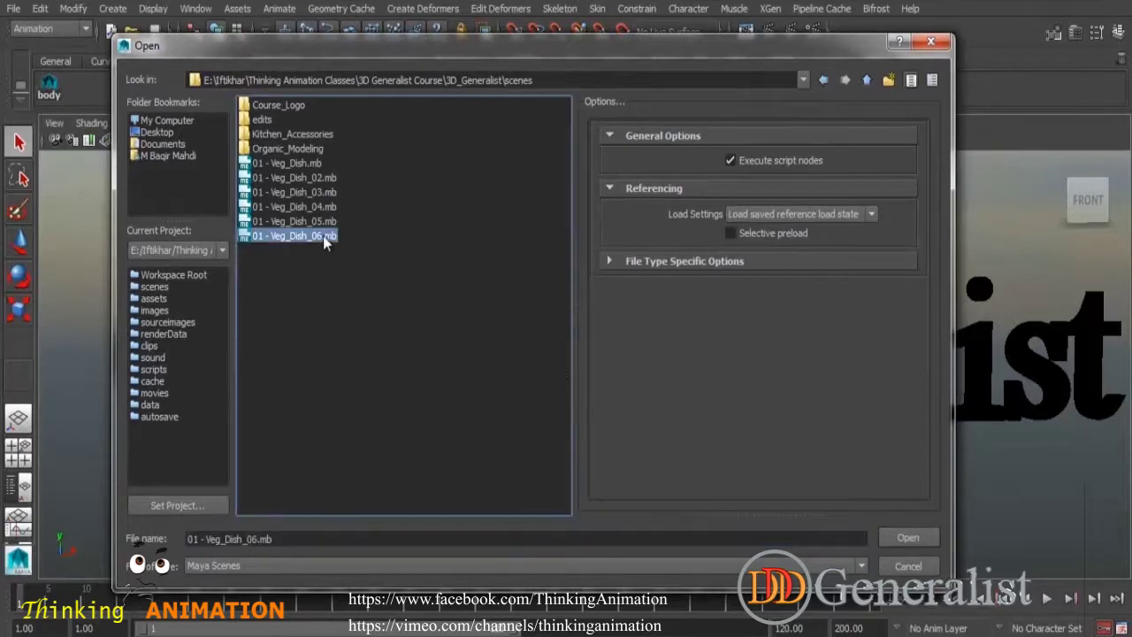
click(904, 535)
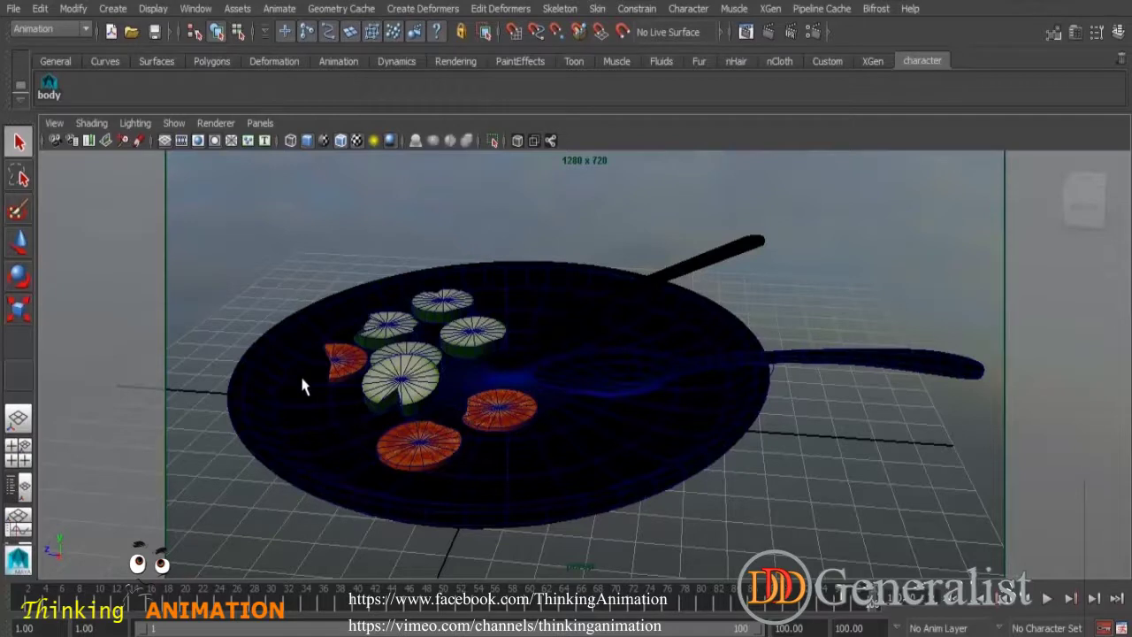
Step: Select a cucumber slice and view its UVs in the UV Texture Editor, zoomed out to the full square
click(492, 343)
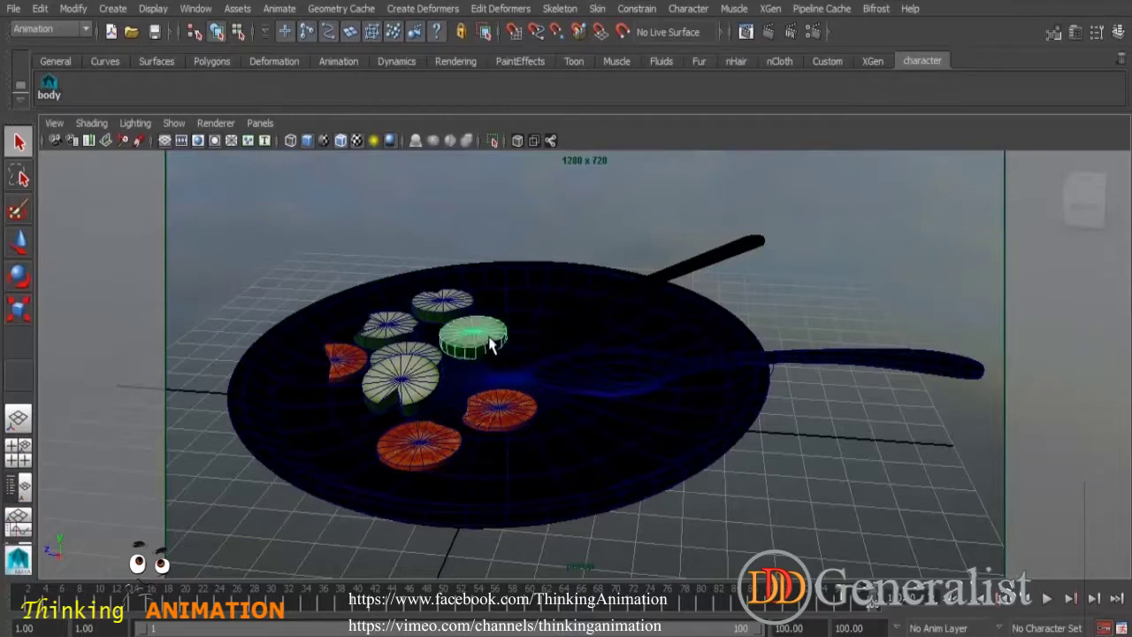
click(205, 14)
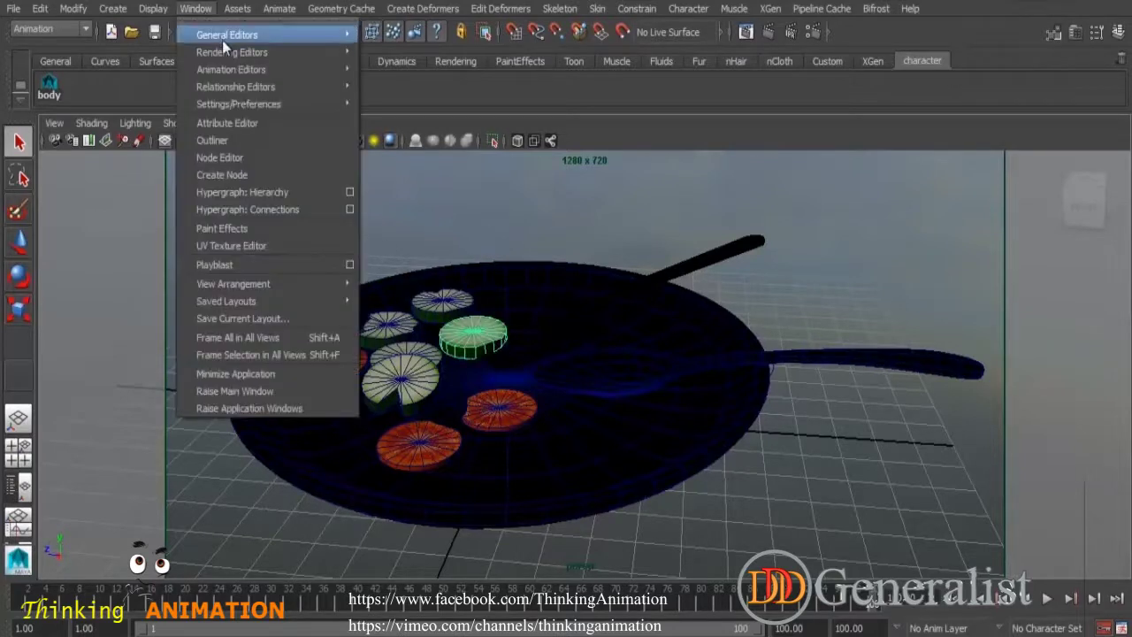
click(251, 247)
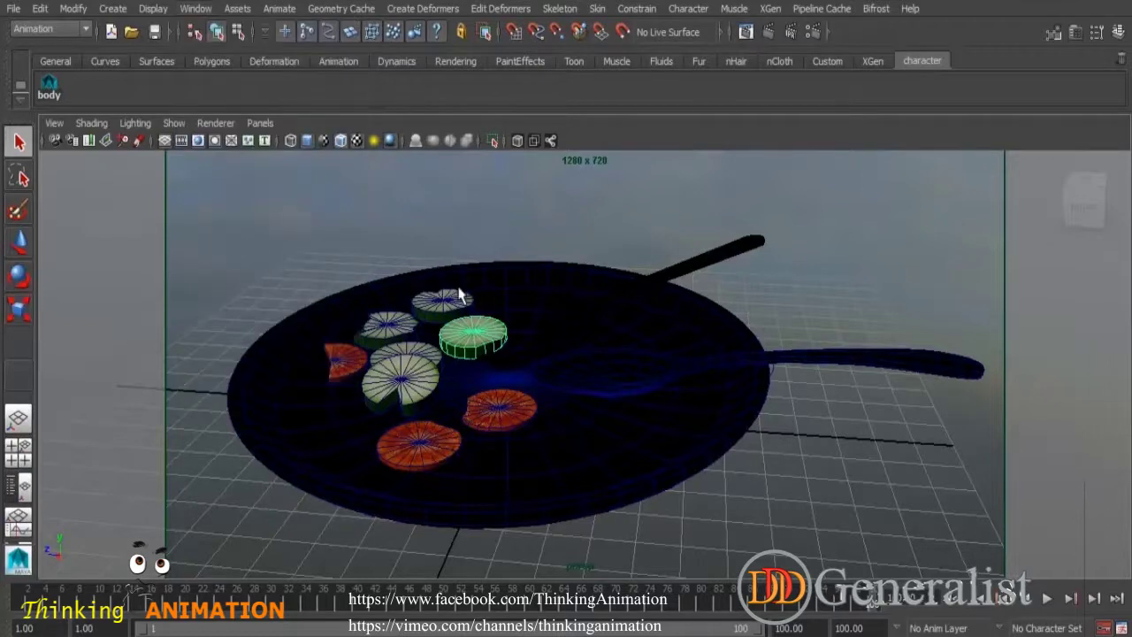
scroll(624, 364, down, 5)
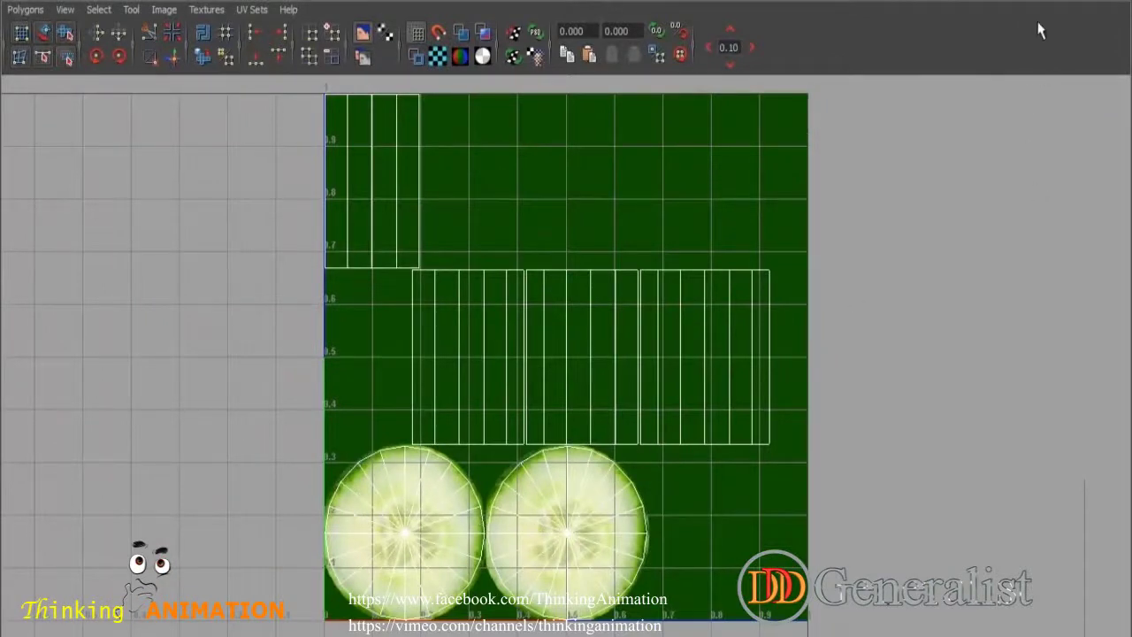
Step: Shrink the UV editor window and inspect a tomato slice's circular UV shells
drag(1046, 1, 914, 50)
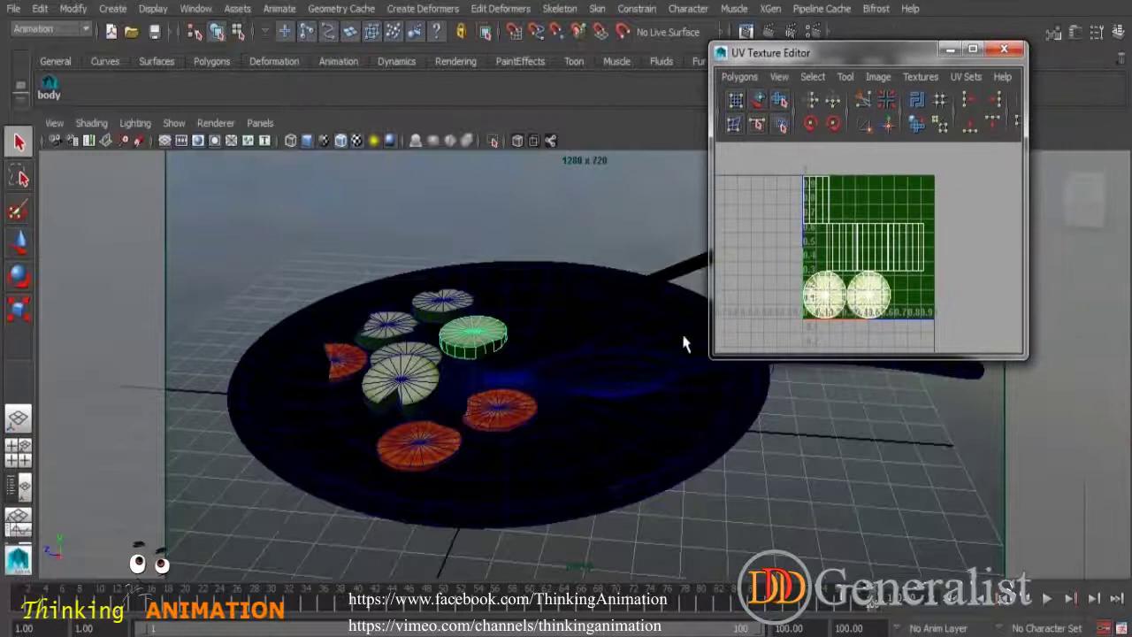
click(504, 427)
scroll(888, 318, up, 3)
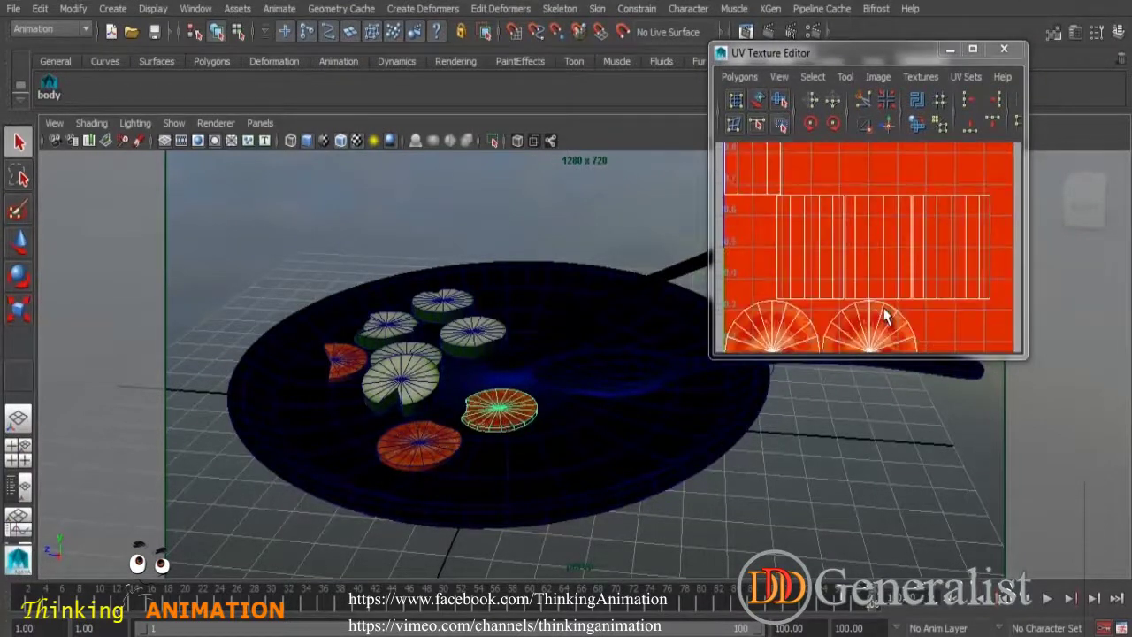
alt+middle_drag(929, 305, 937, 222)
scroll(931, 257, up, 3)
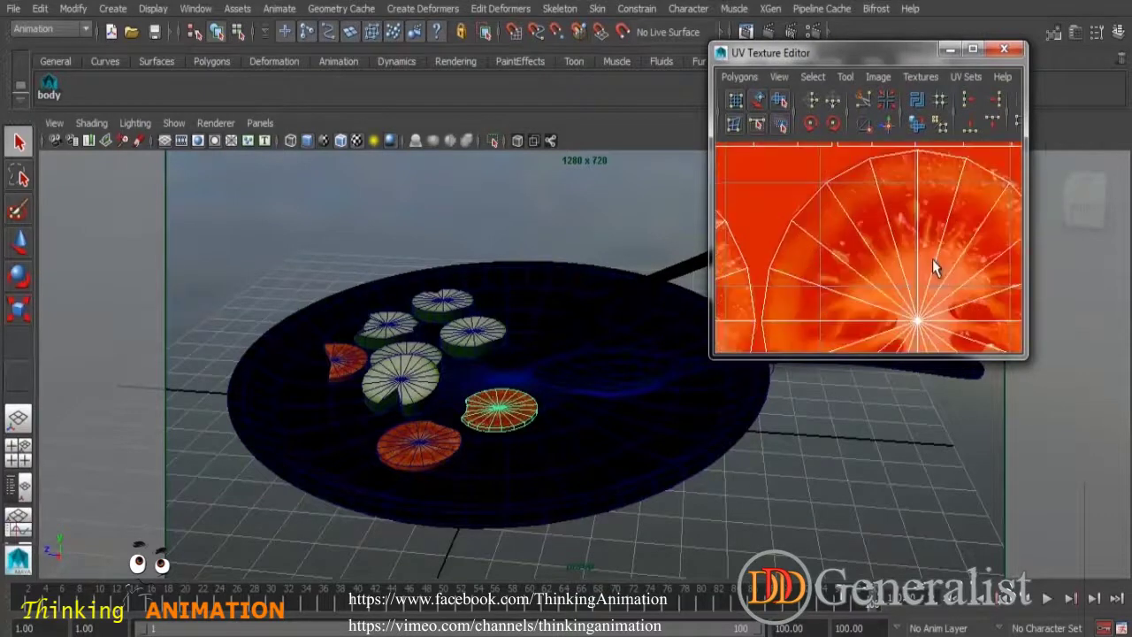
scroll(938, 268, down, 1)
scroll(940, 286, down, 3)
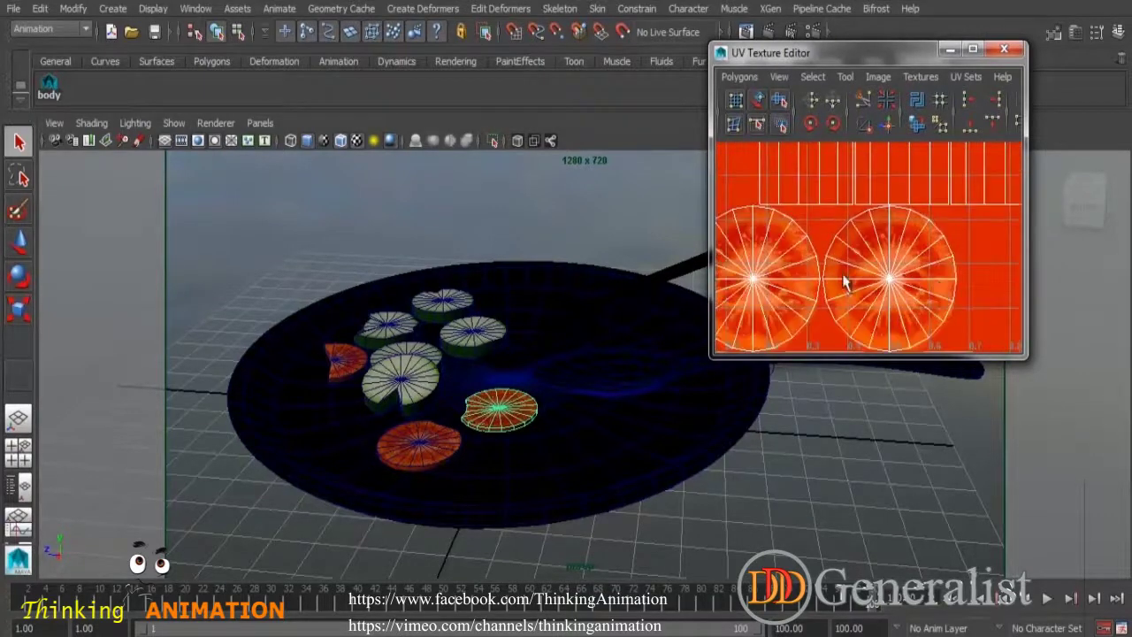
Step: Check the spoon's and the pan's UV layouts, then close the UV Texture Editor
click(670, 283)
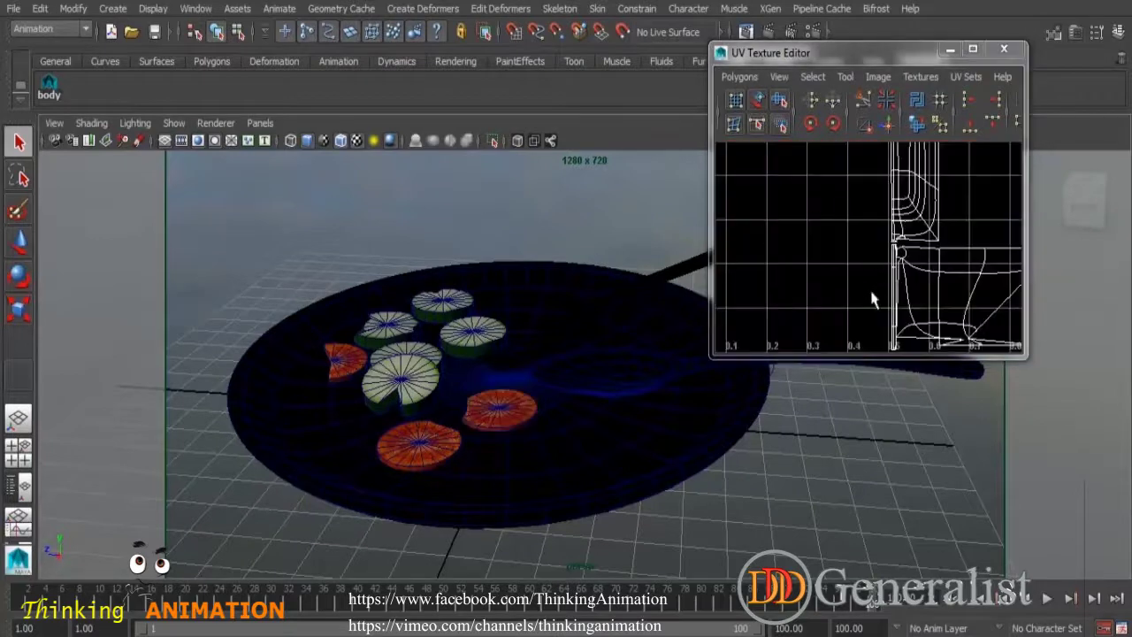
click(666, 380)
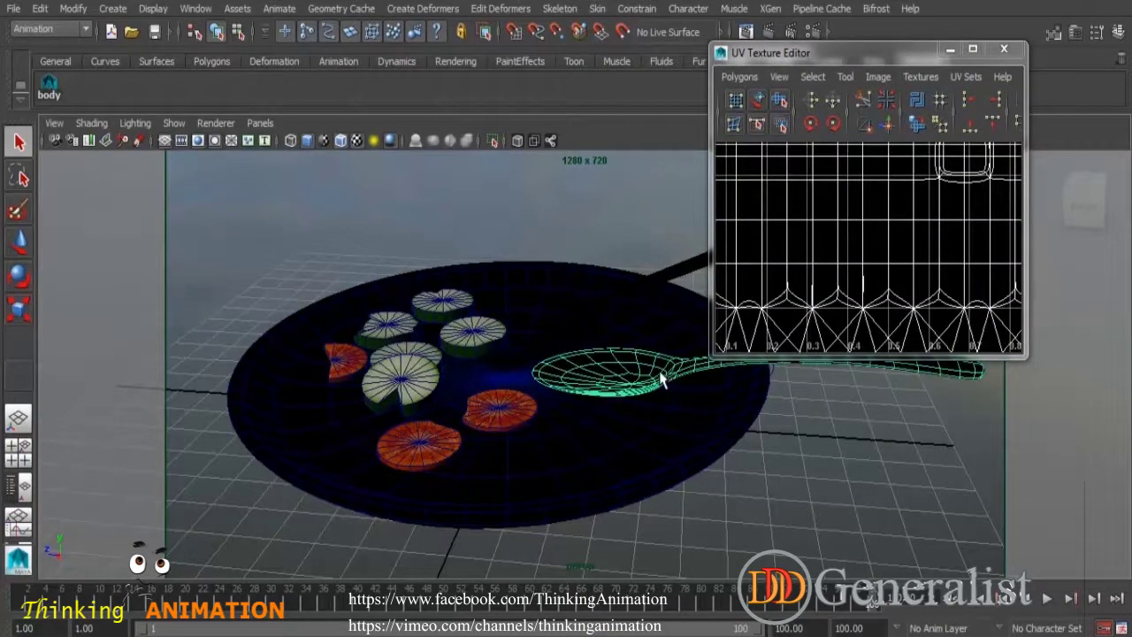
click(681, 321)
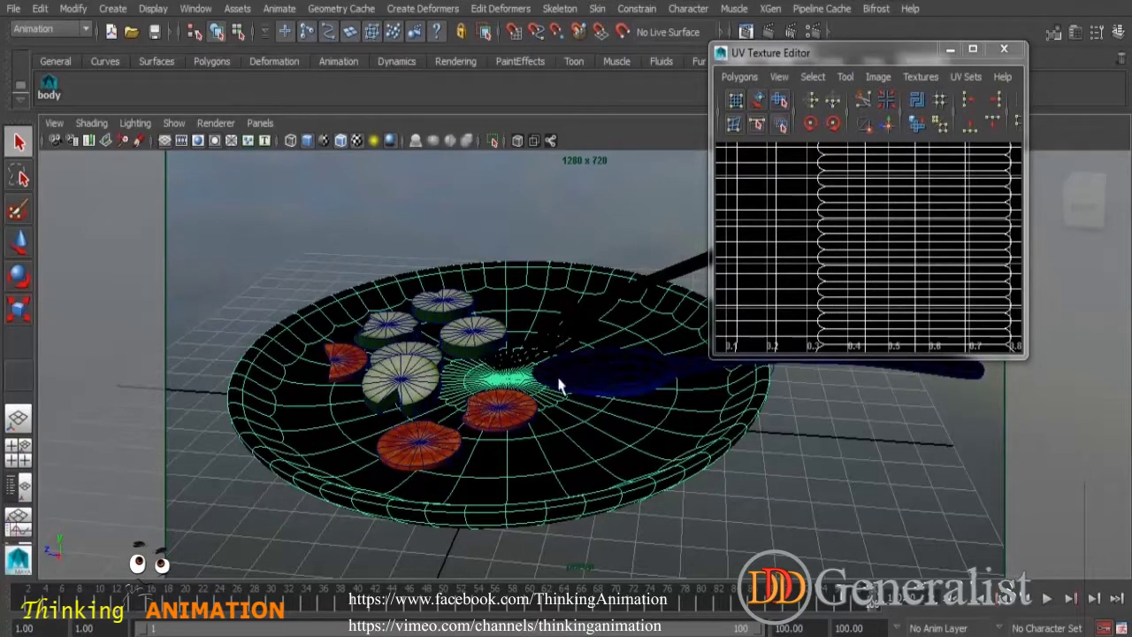
click(1005, 50)
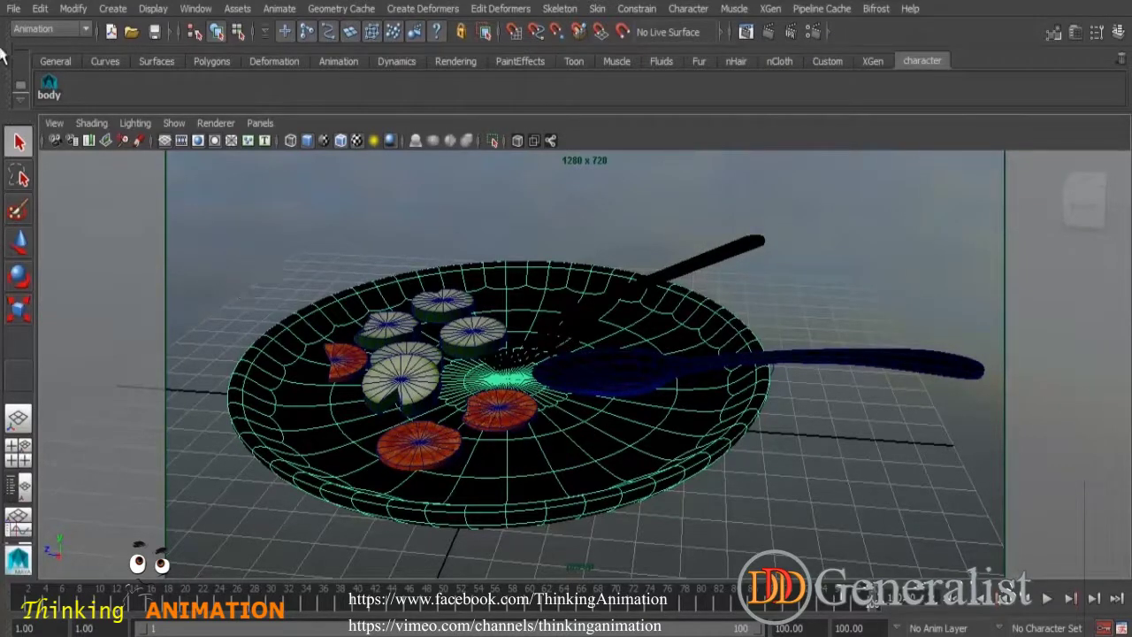
Step: Open 01_Spoon_01.mb from the Kitchen_Accessories folder
click(14, 9)
click(52, 52)
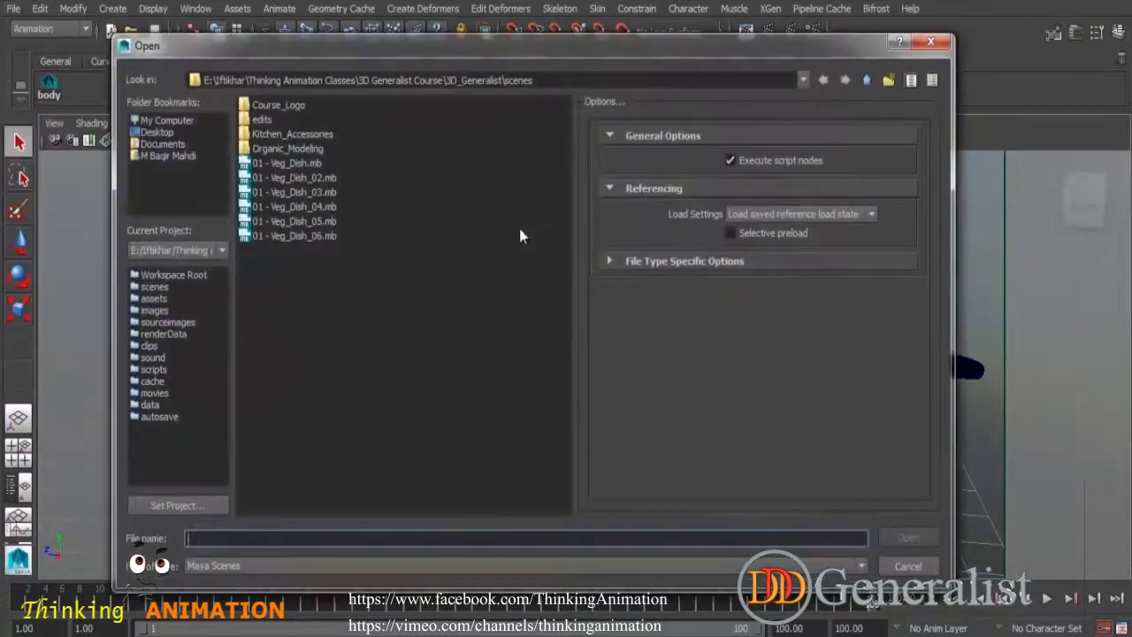
double_click(320, 136)
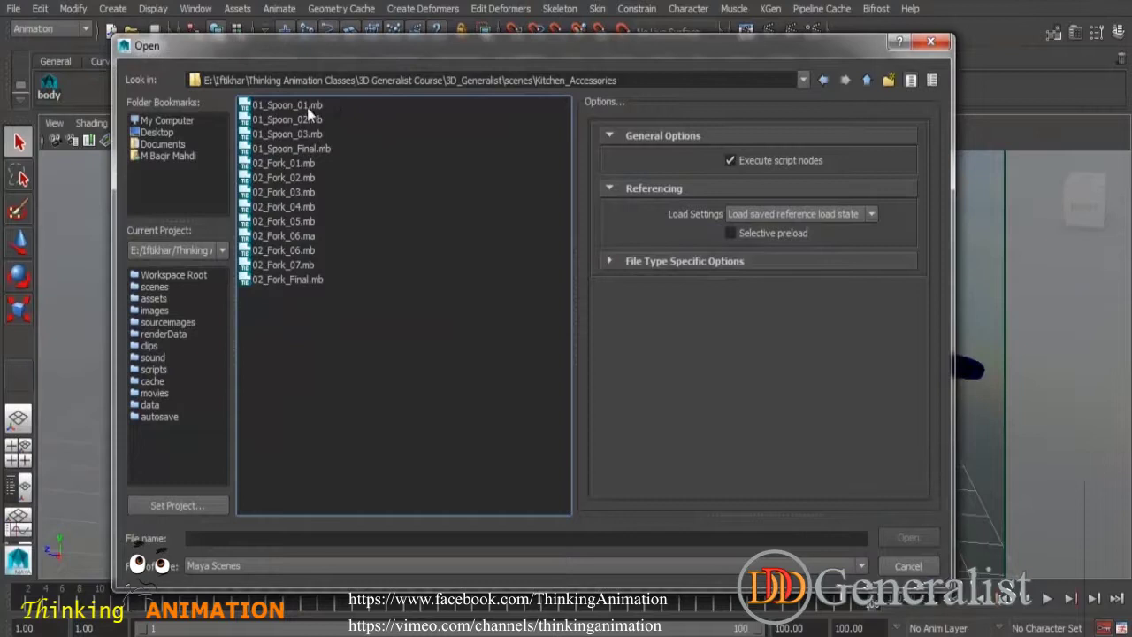
click(294, 106)
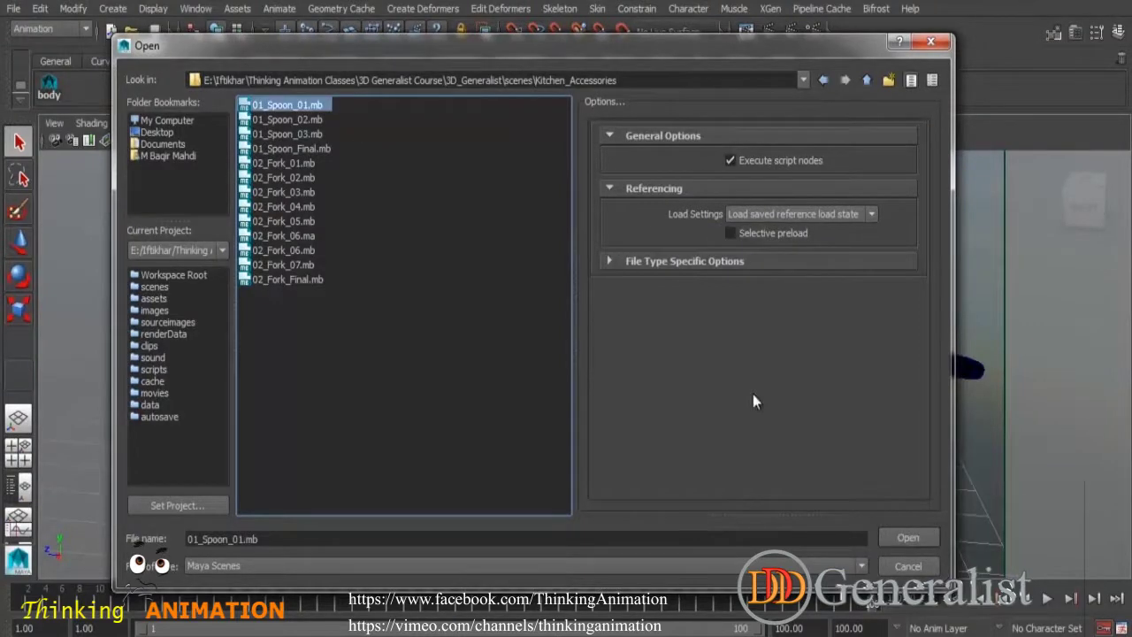
click(916, 534)
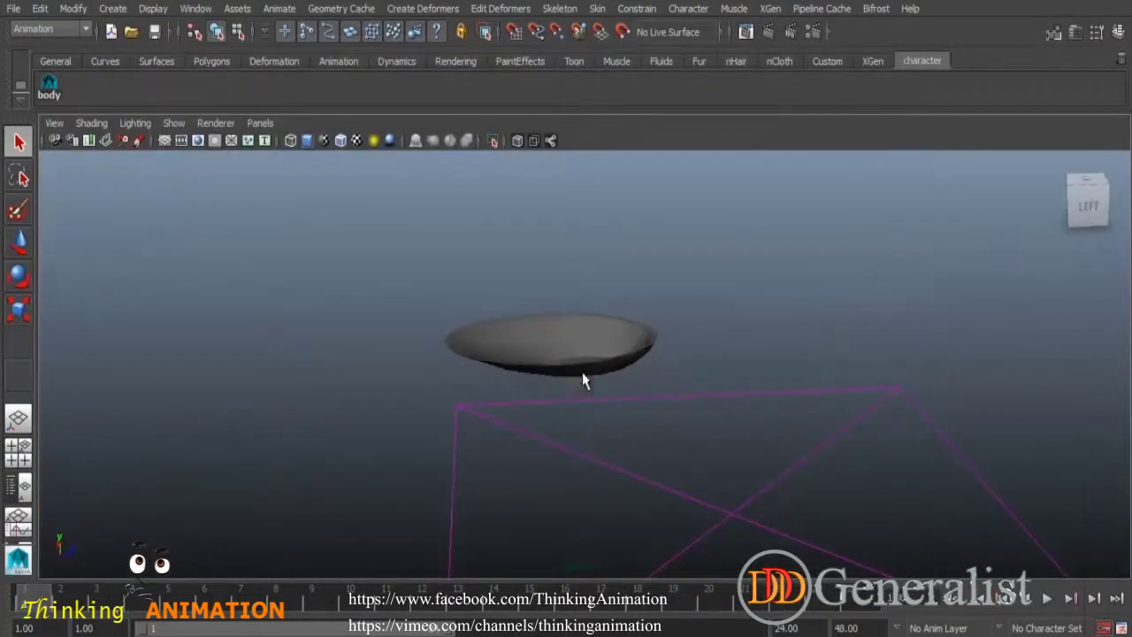
Step: Select the spoon mesh and orbit to view the bowl from underneath
click(636, 334)
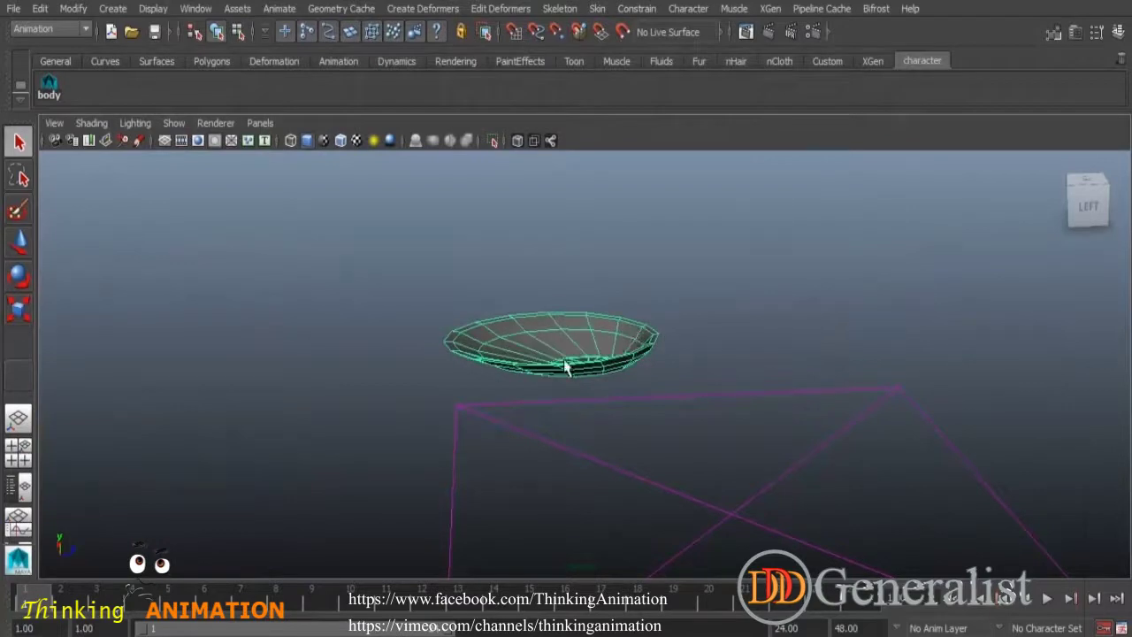
alt+drag(692, 412, 628, 358)
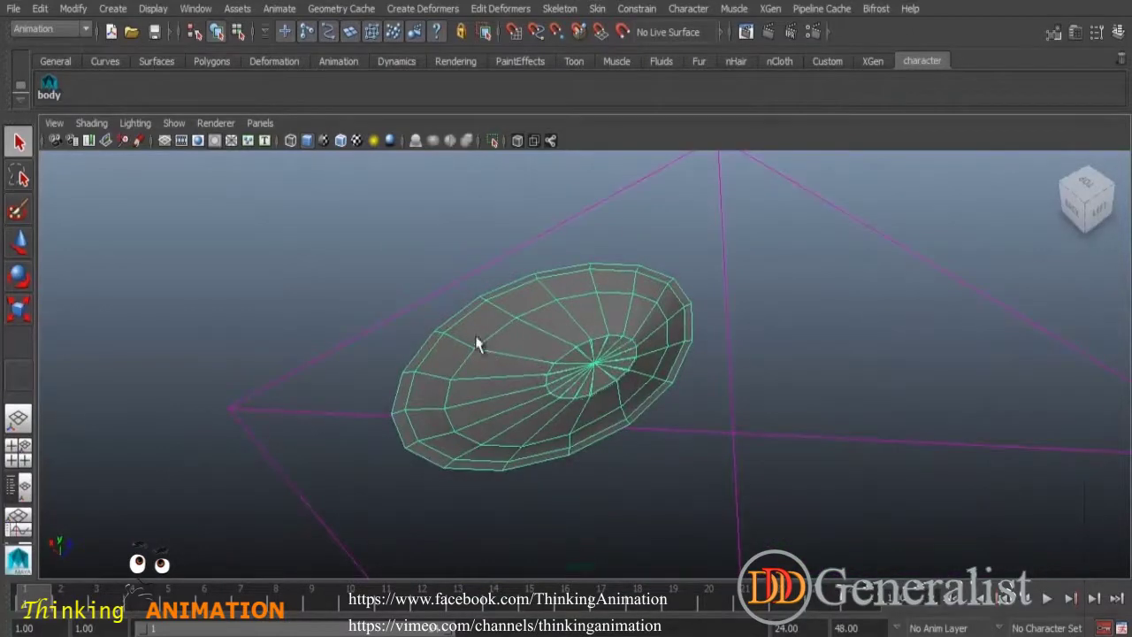
click(13, 8)
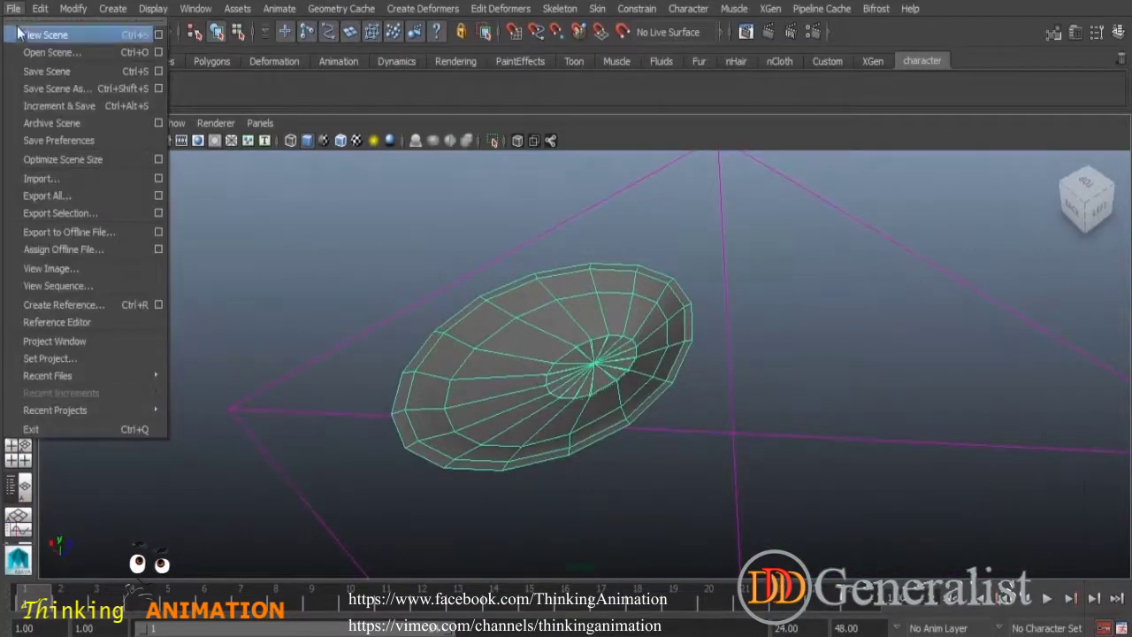
Step: Open 01_Spoon_02.mb without saving changes to the previous spoon scene
click(57, 53)
click(292, 120)
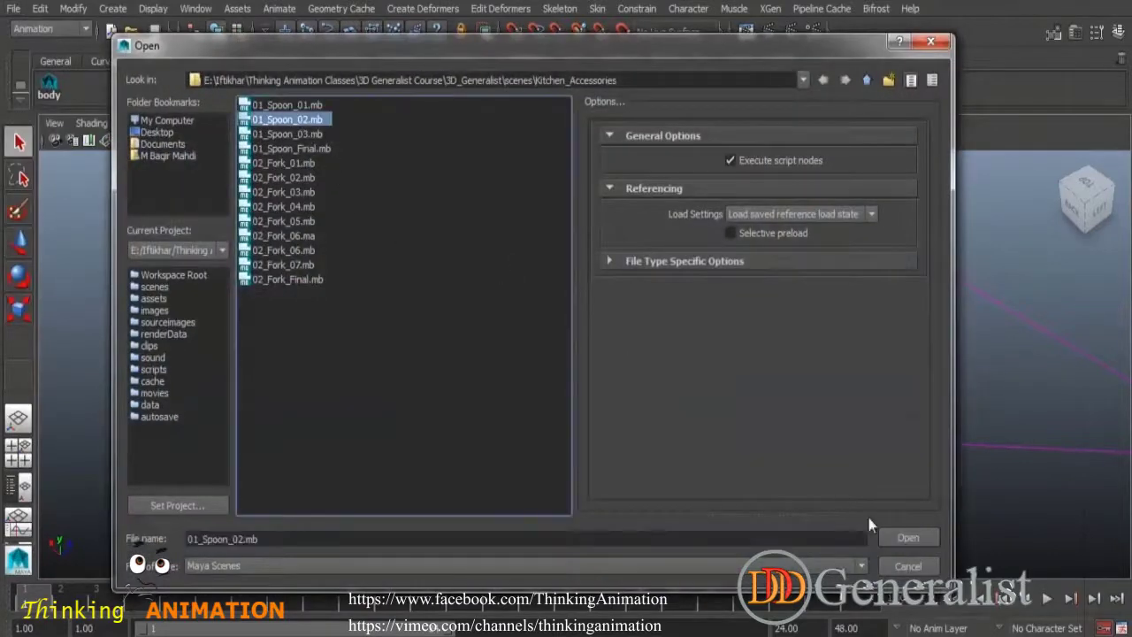
click(907, 539)
click(541, 328)
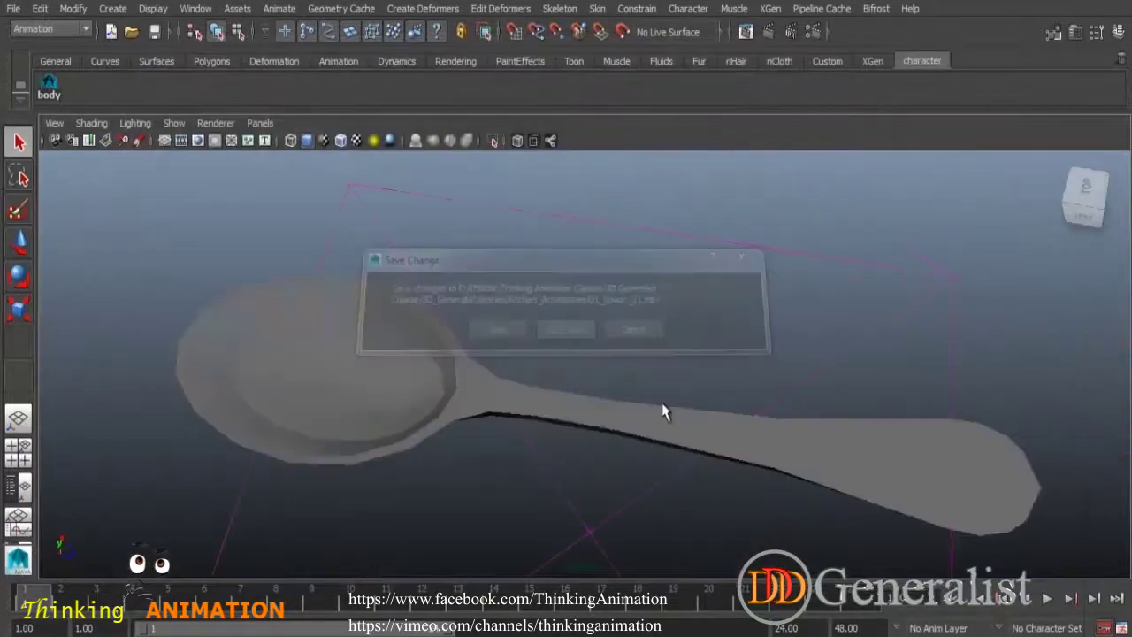
Step: Select the spoon and orbit between side and top-down views of its bowl
alt+drag(724, 482, 677, 434)
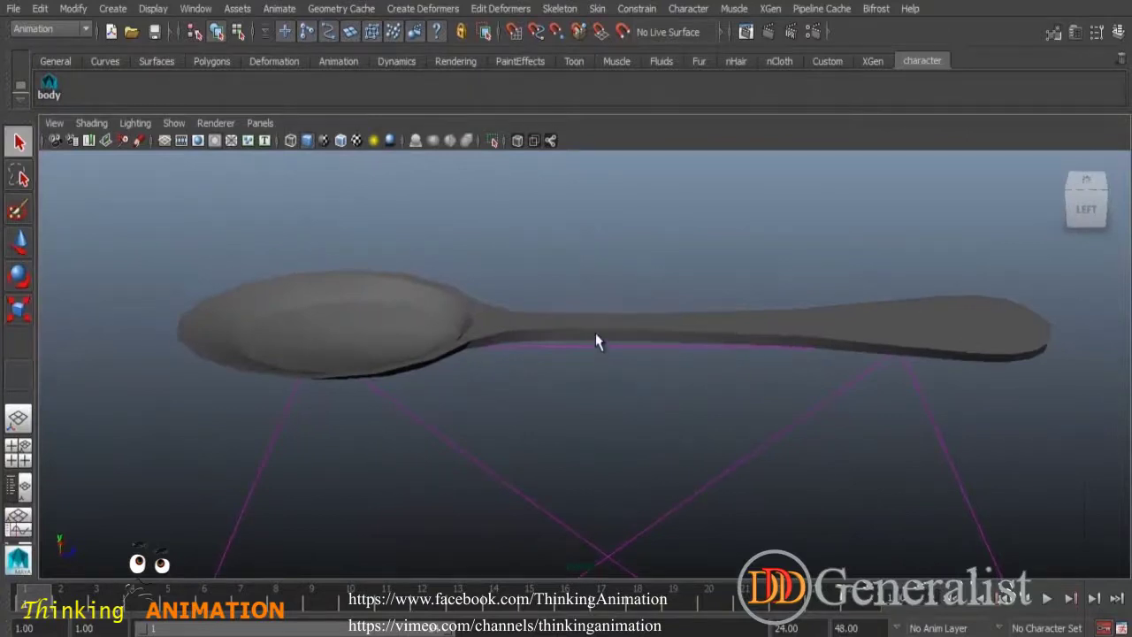
click(622, 339)
mouse_move(609, 399)
alt+mouse_down()
mouse_move(713, 415)
mouse_move(743, 406)
mouse_move(731, 386)
mouse_move(621, 354)
mouse_move(486, 334)
mouse_move(518, 379)
mouse_move(599, 424)
mouse_move(642, 404)
mouse_move(655, 381)
mouse_move(731, 382)
mouse_move(523, 382)
mouse_move(611, 404)
mouse_move(601, 397)
alt+mouse_up()
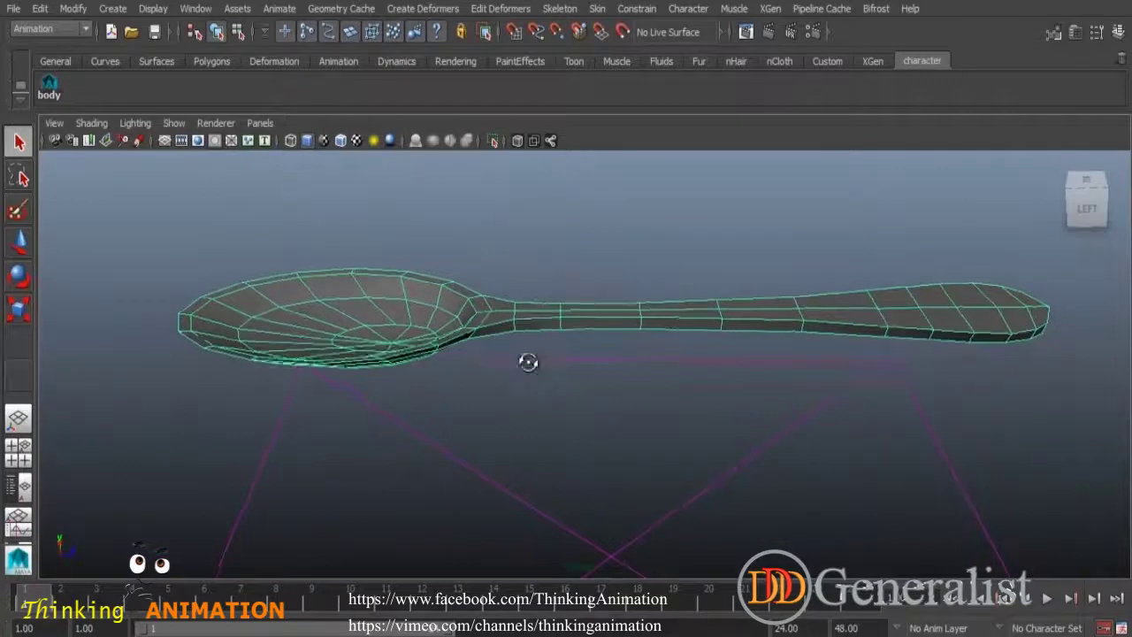
alt+drag(531, 379, 513, 338)
Step: Open 01_Spoon_03.mb, discarding unsaved changes, and orbit around the smoother spoon
click(13, 8)
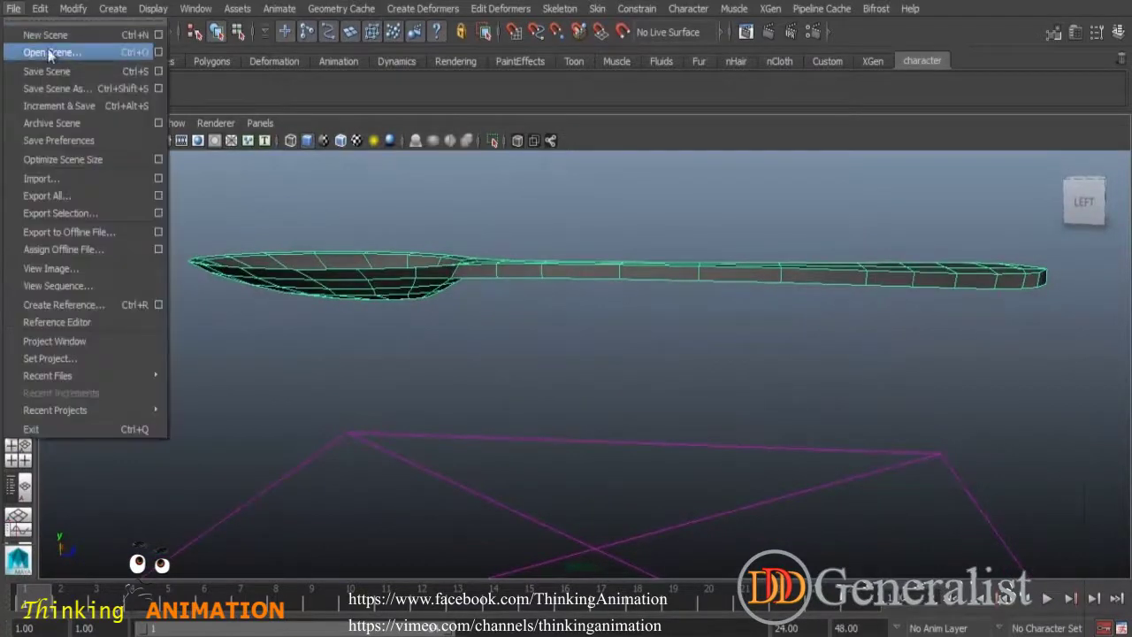
click(55, 53)
click(305, 134)
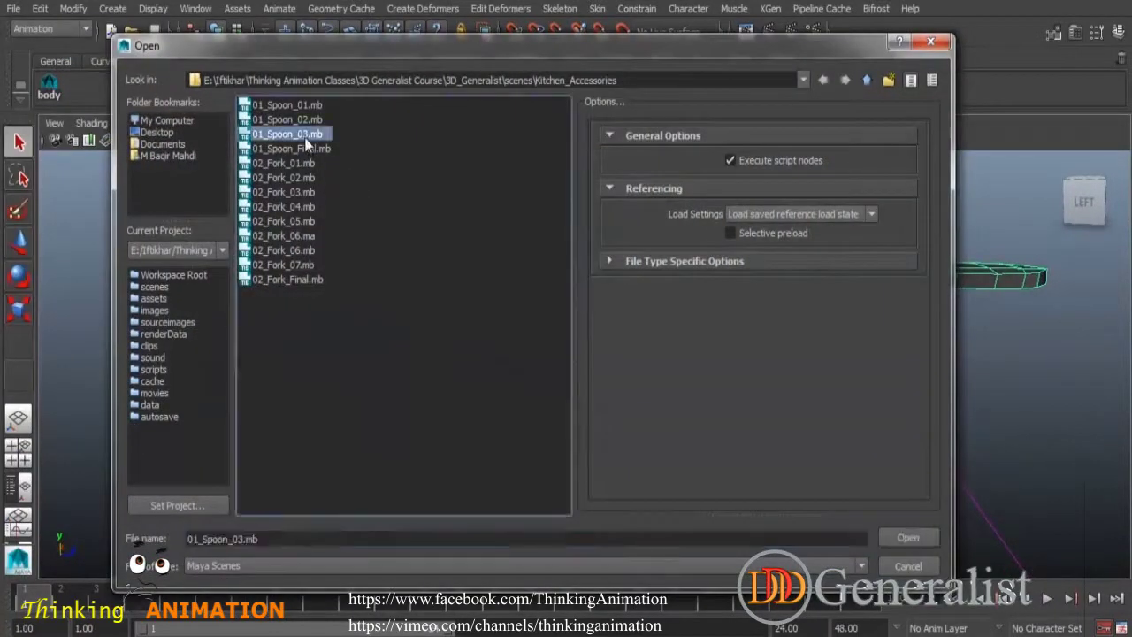
click(896, 535)
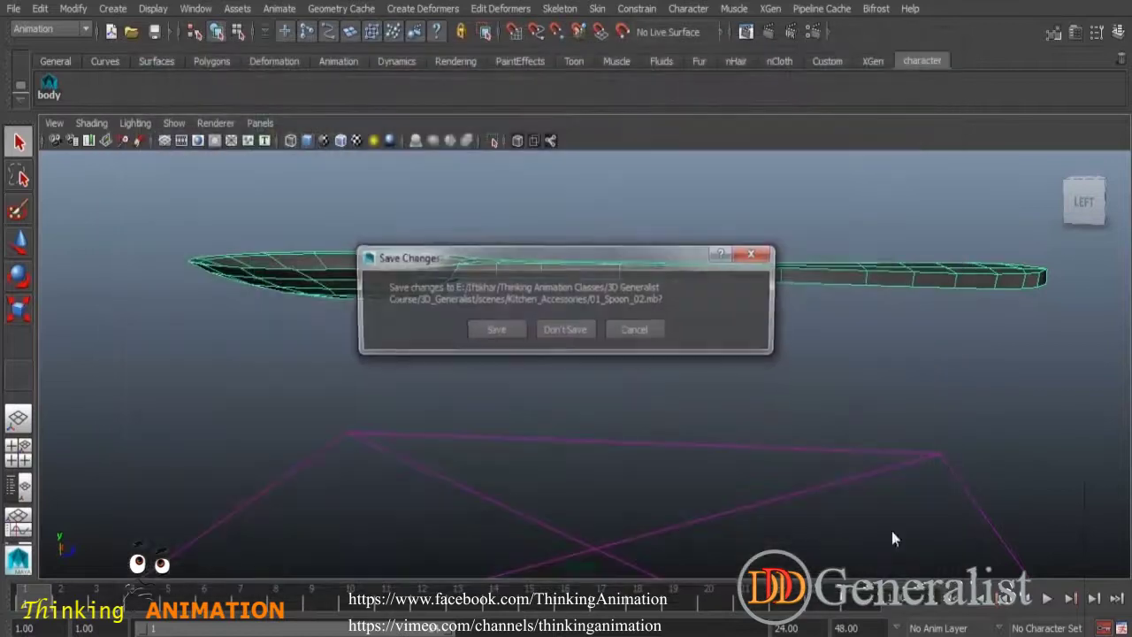
click(574, 331)
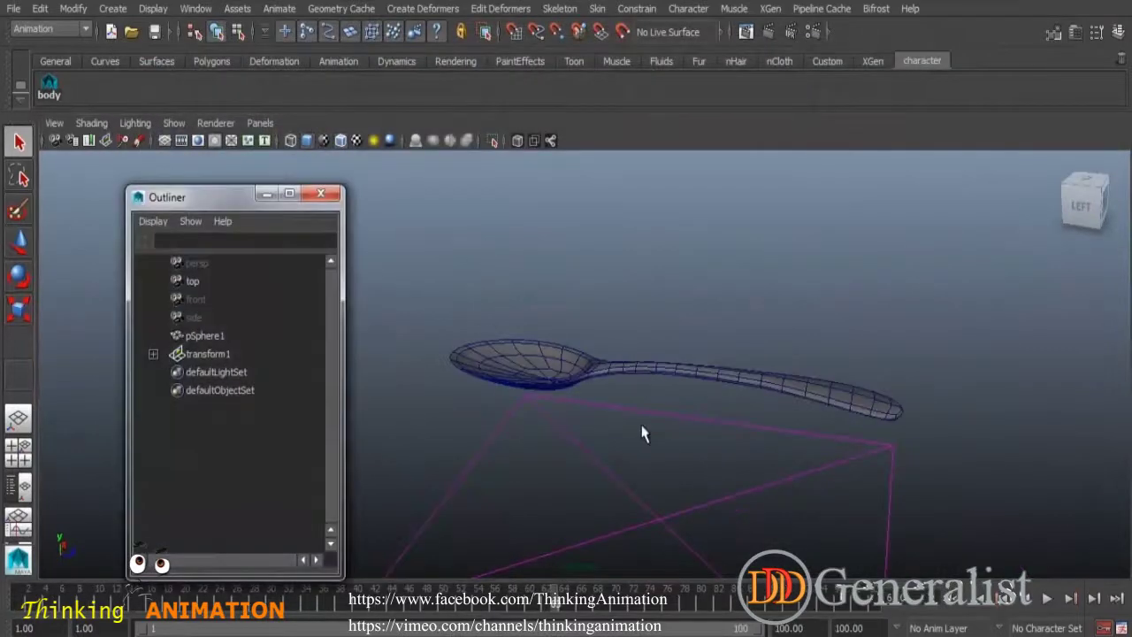
alt+drag(488, 340, 651, 455)
Step: Open 01_Spoon_Final.mb without saving 01_Spoon_03.mb and dismiss the outliner
click(14, 8)
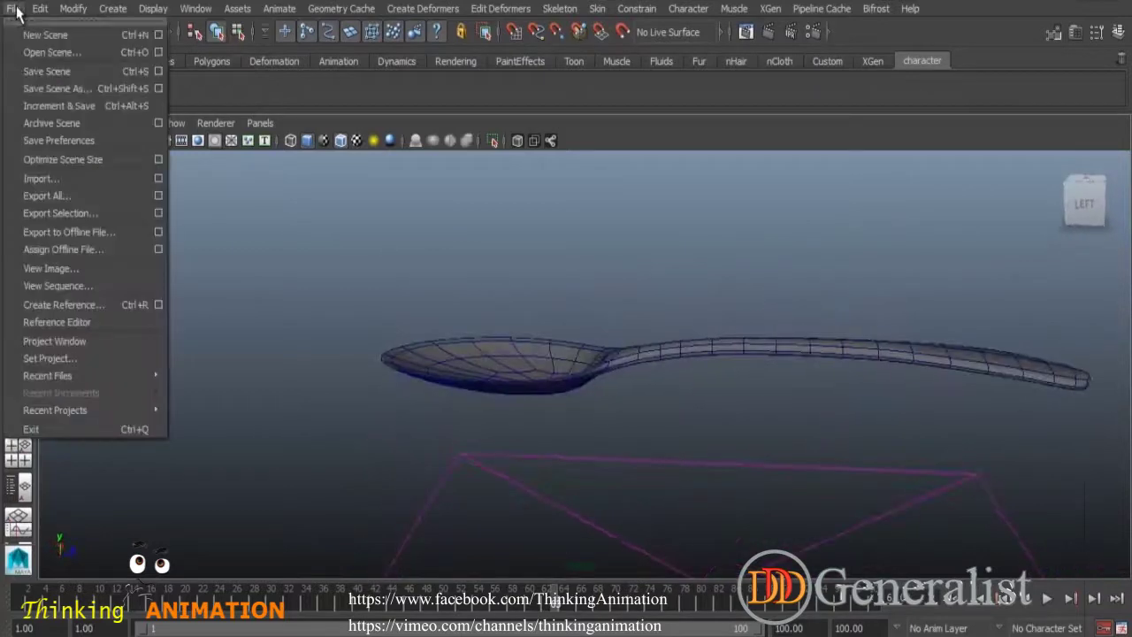
click(46, 65)
click(320, 149)
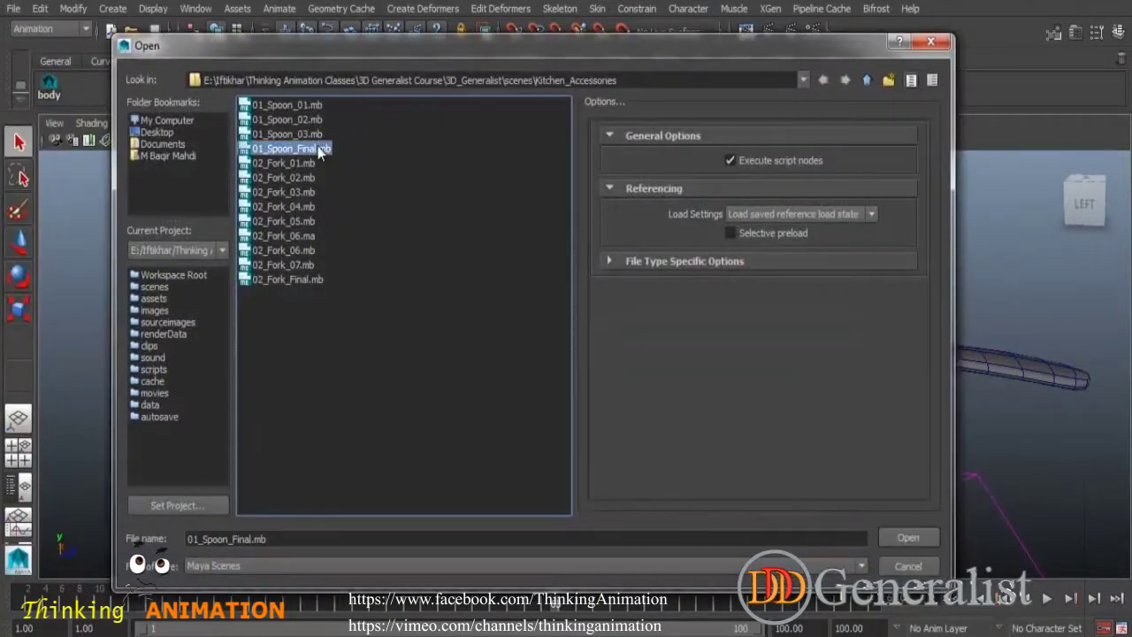
click(908, 538)
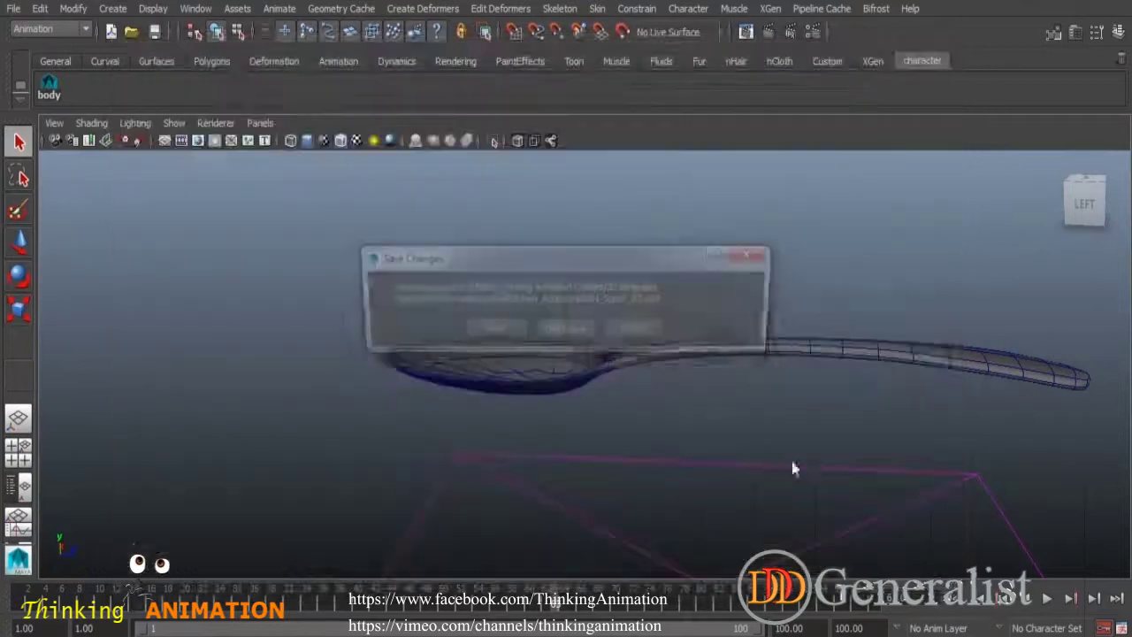
click(586, 330)
click(320, 196)
Step: Frame the spoon bowl in the four-view layout, then maximize the right side view
key(space)
key(space)
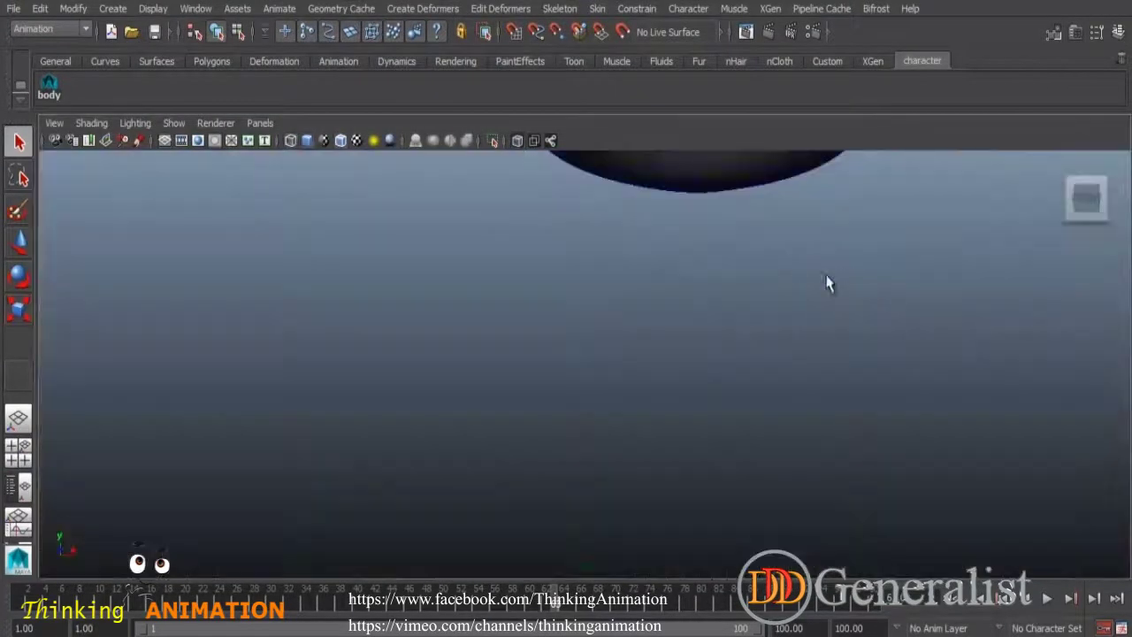
alt+middle_drag(799, 260, 699, 428)
alt+right_drag(874, 435, 677, 404)
alt+drag(678, 405, 672, 411)
click(261, 123)
mouse_move(297, 145)
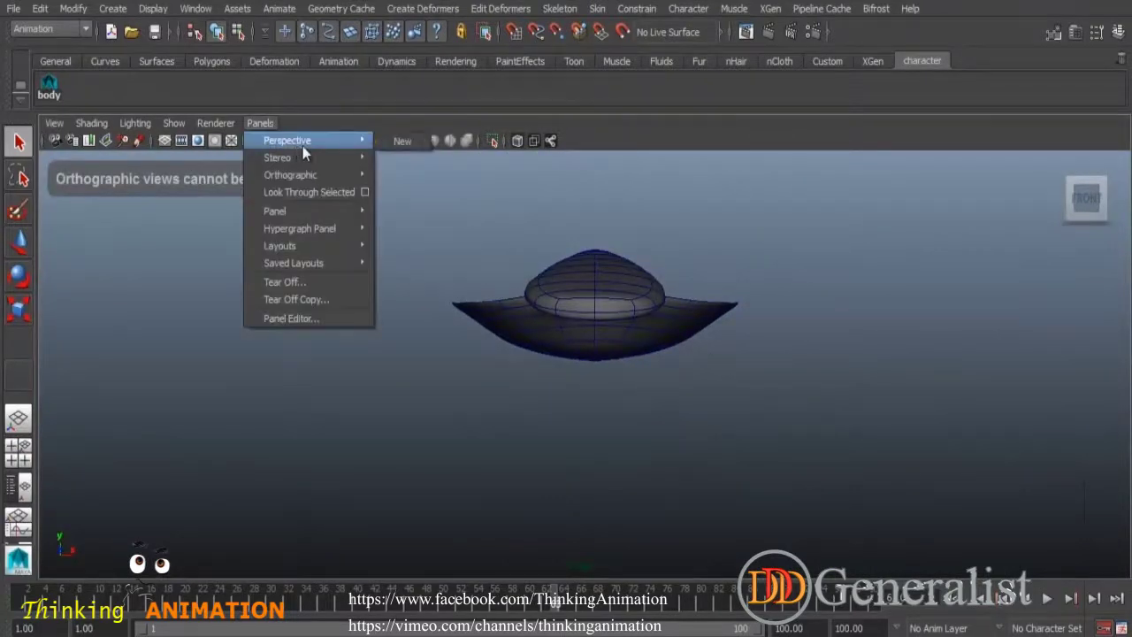
click(412, 152)
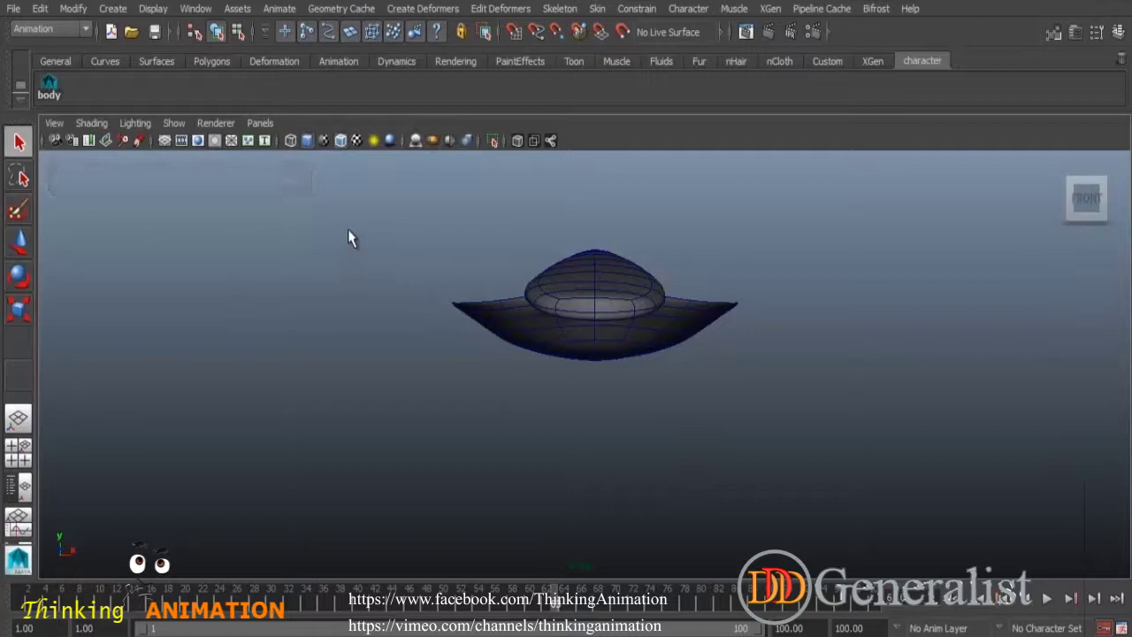
click(54, 124)
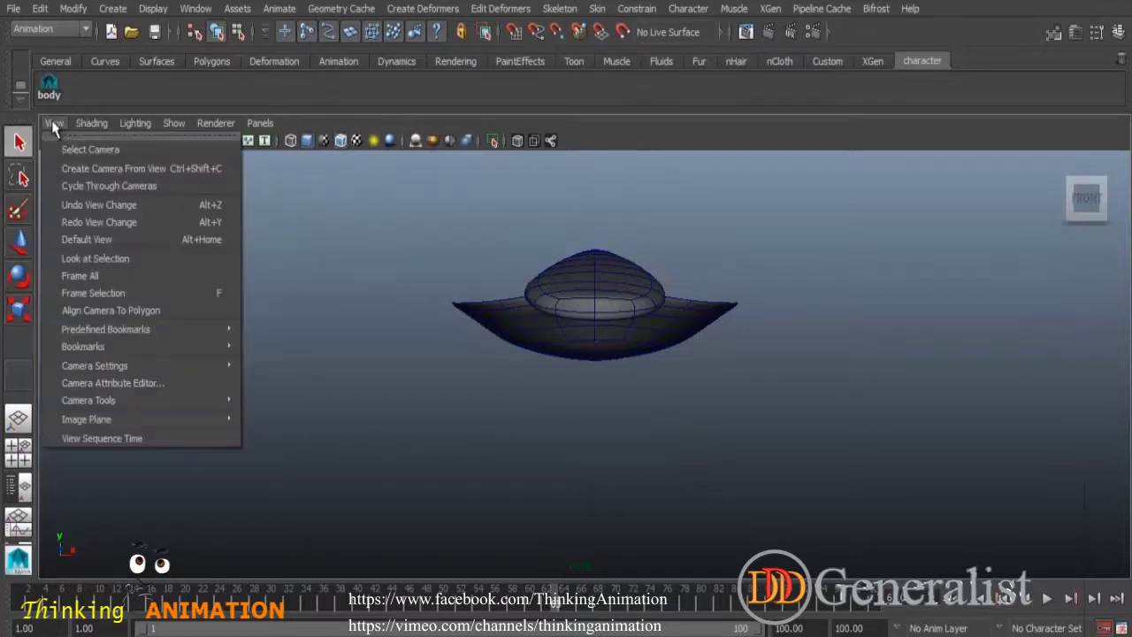
click(106, 152)
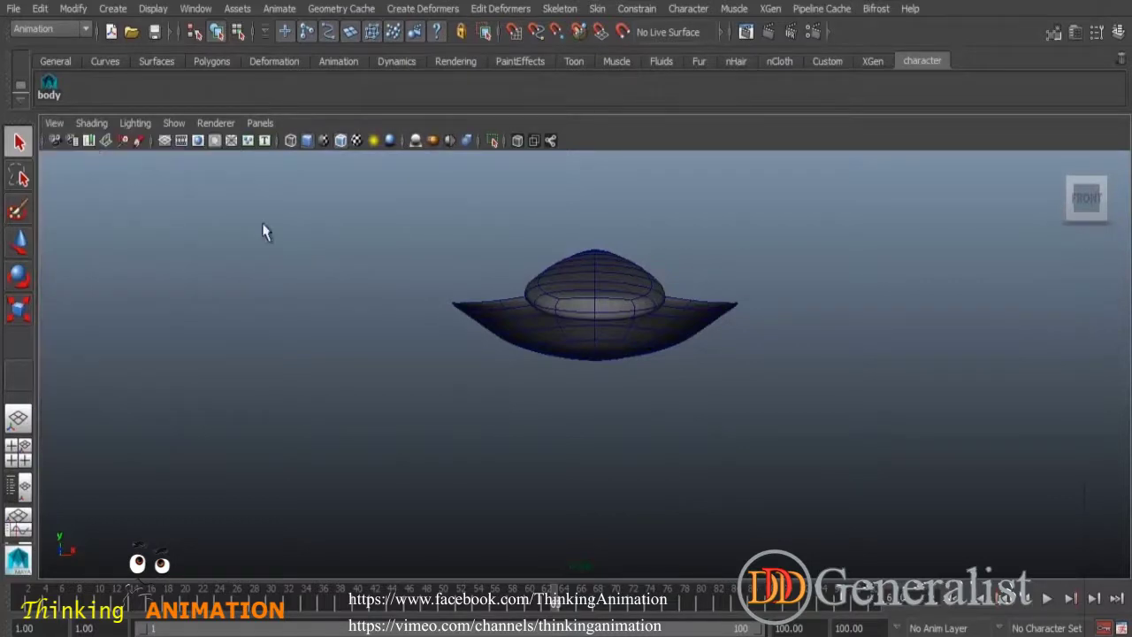
key(space)
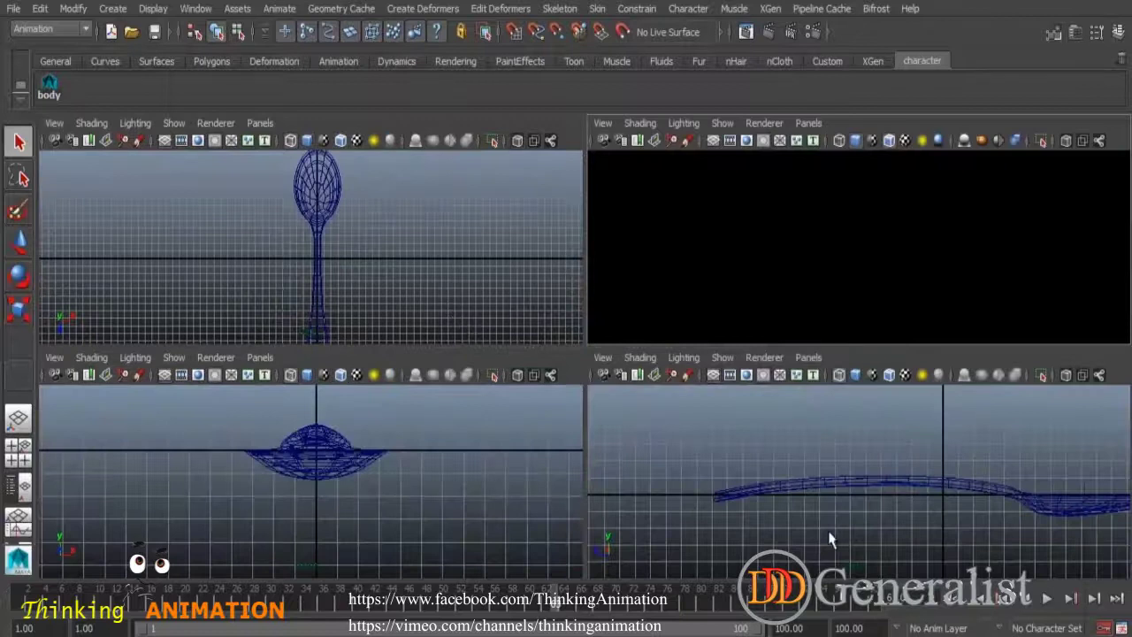
key(space)
Step: Turn on textured shaded display (6) and switch the panel to the persp camera
key(6)
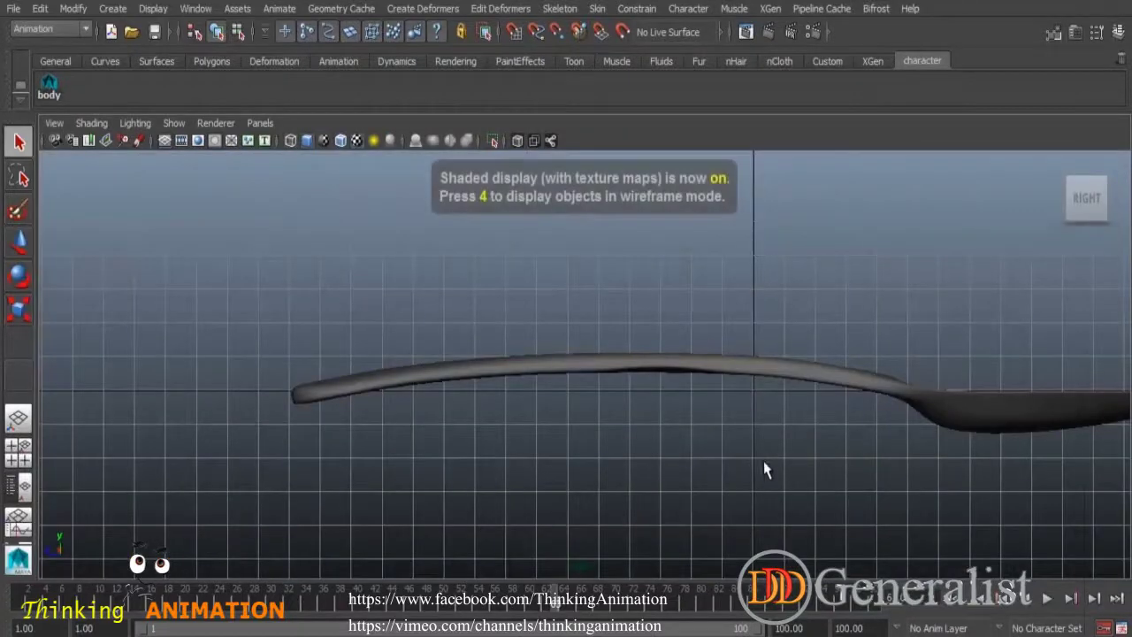
alt+middle_drag(952, 450, 757, 457)
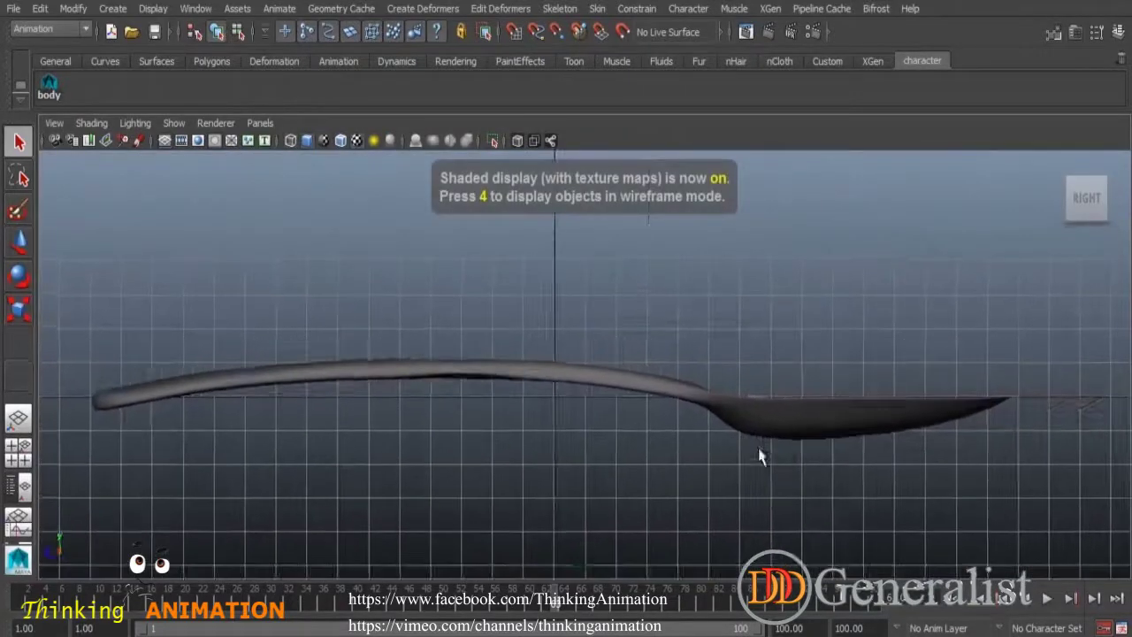
click(261, 125)
mouse_move(300, 142)
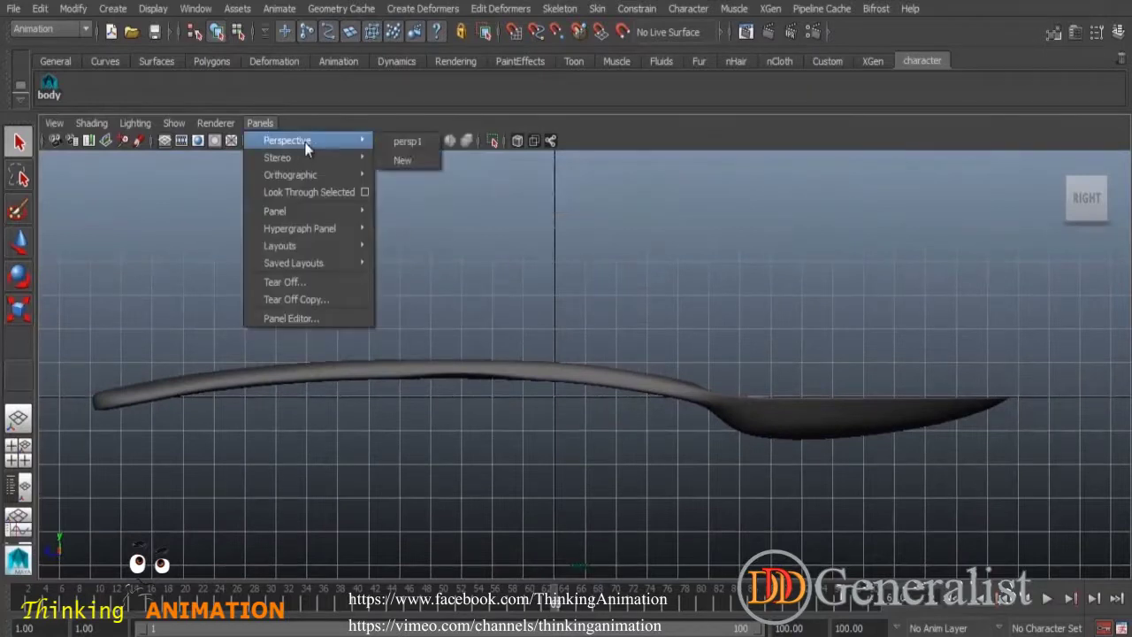
click(411, 142)
alt+drag(734, 435, 775, 410)
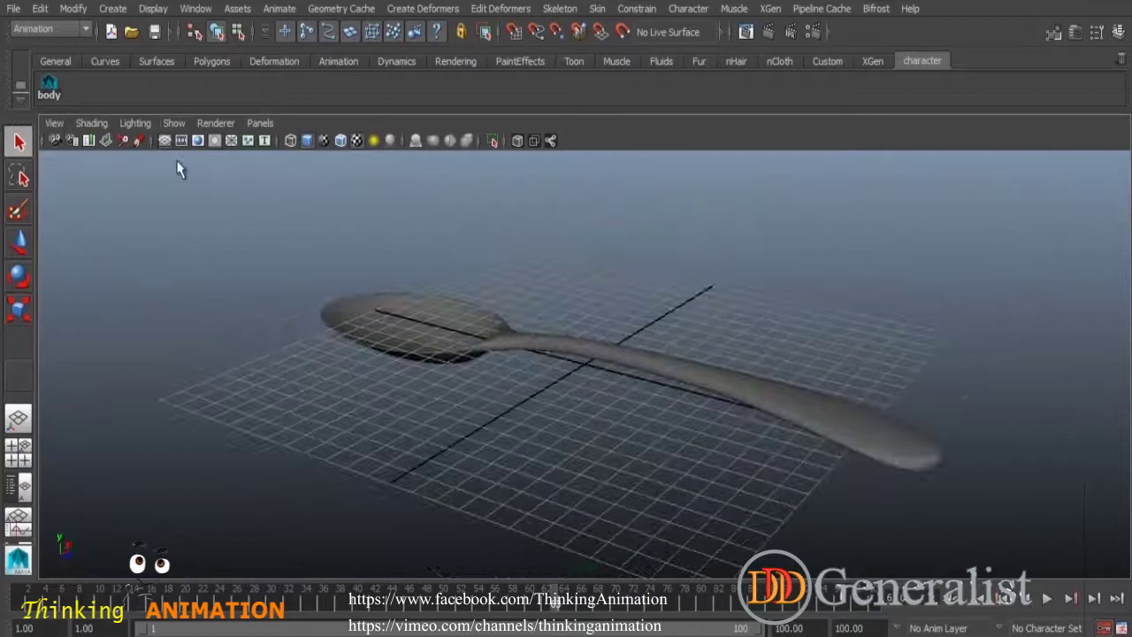
Step: Hide the viewport grid and orbit around the spoon to check it
click(175, 123)
click(199, 633)
alt+drag(526, 515, 607, 430)
click(773, 346)
click(520, 326)
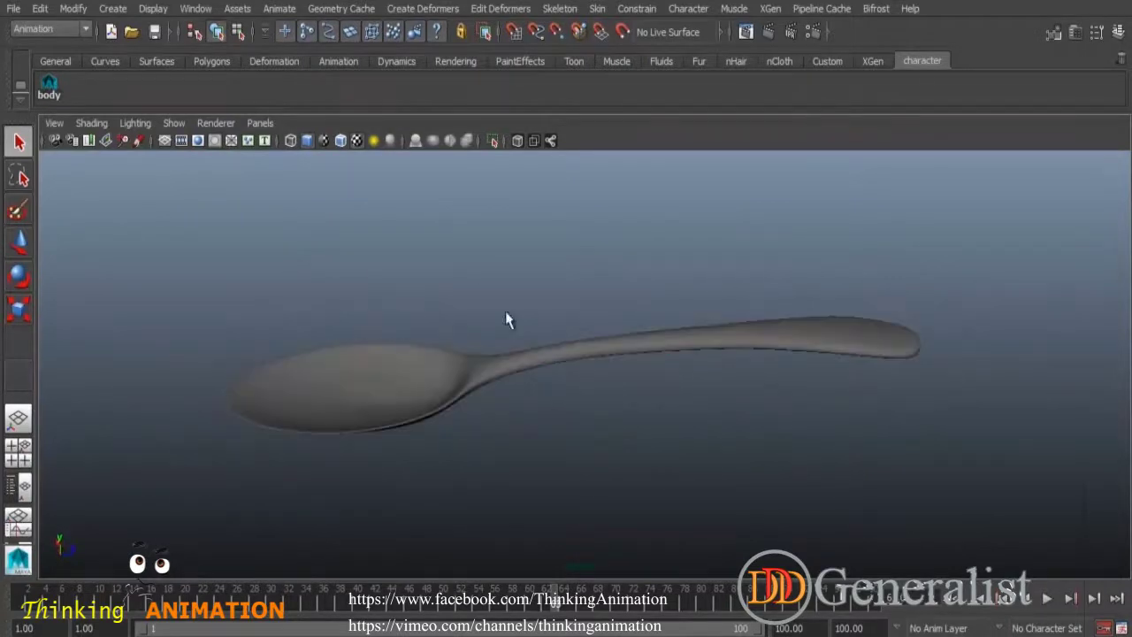
click(14, 11)
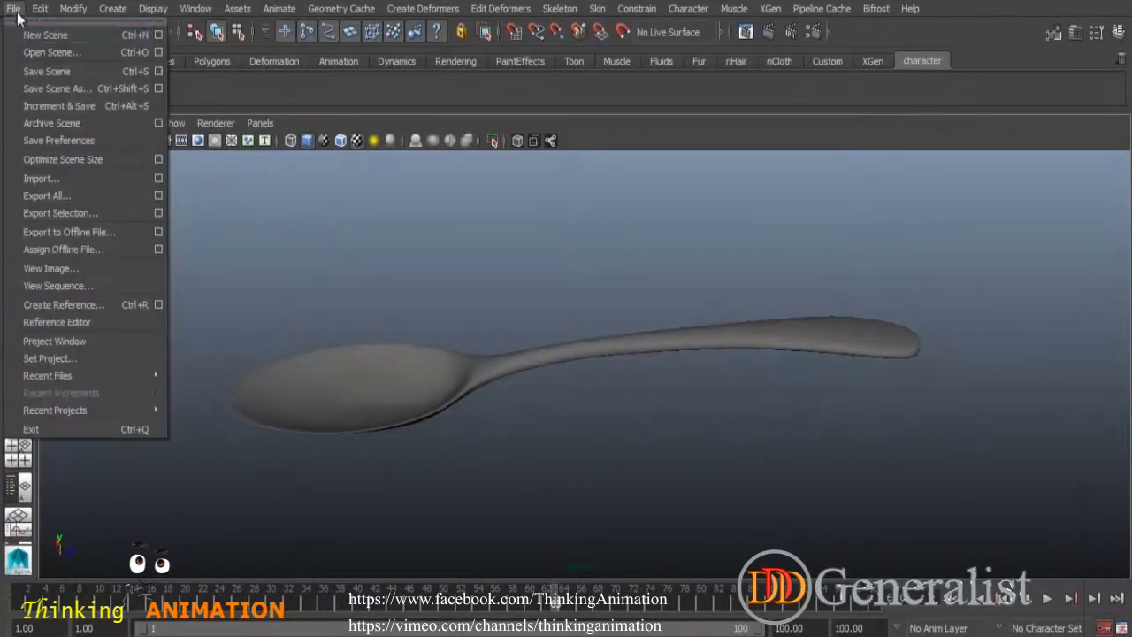
Step: Open 02_Fork_01.mb without saving the spoon scene, and orbit around the fork
click(42, 52)
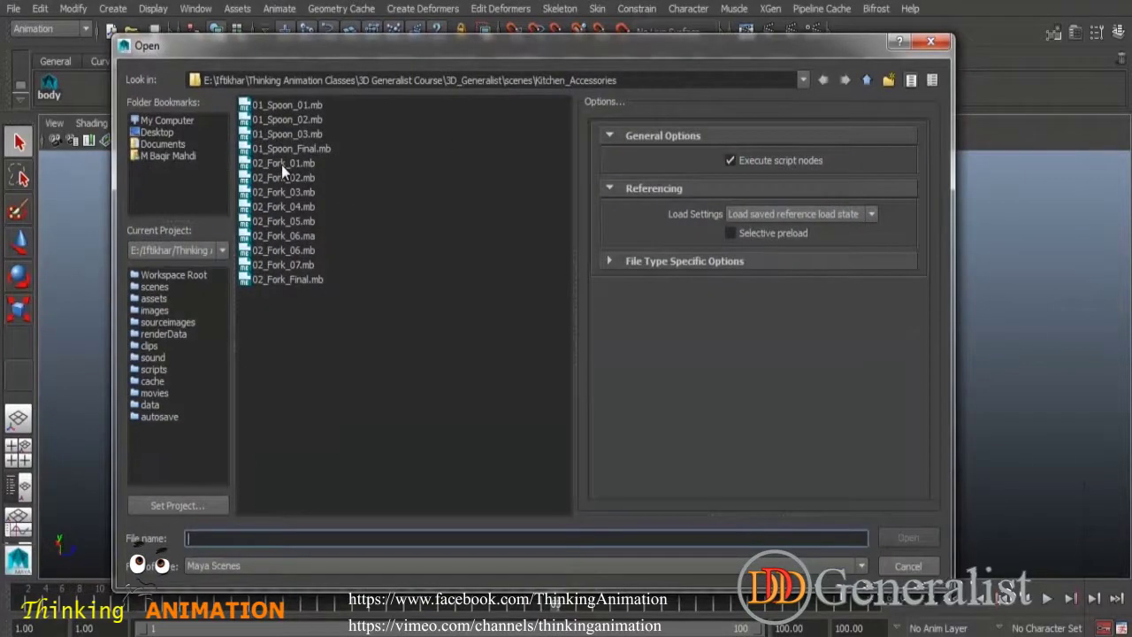
click(281, 164)
click(911, 540)
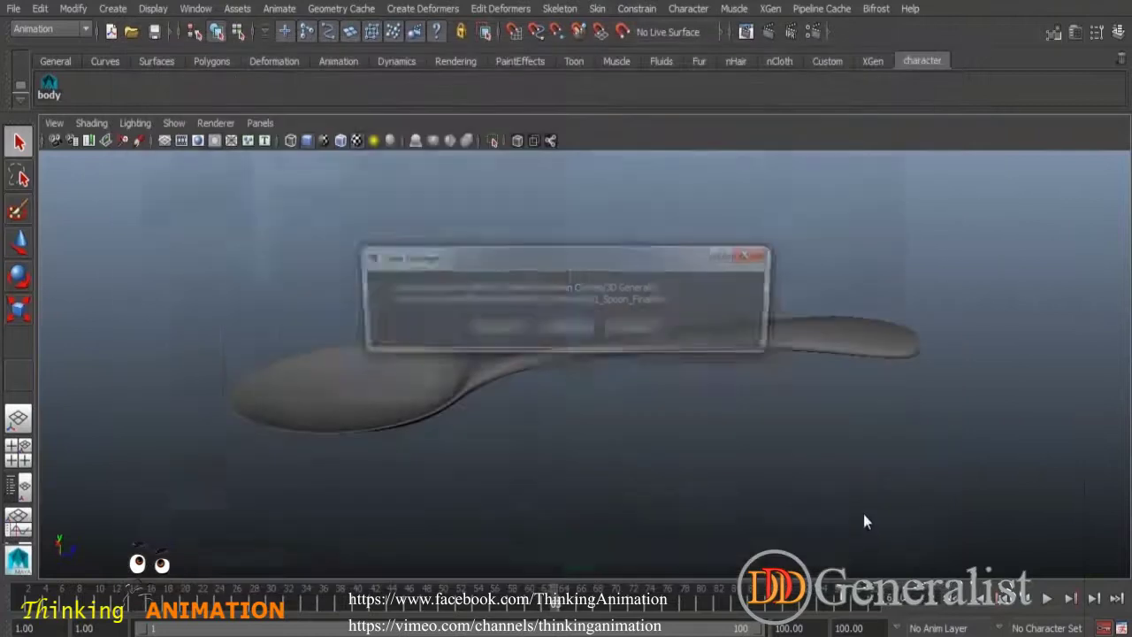
click(566, 330)
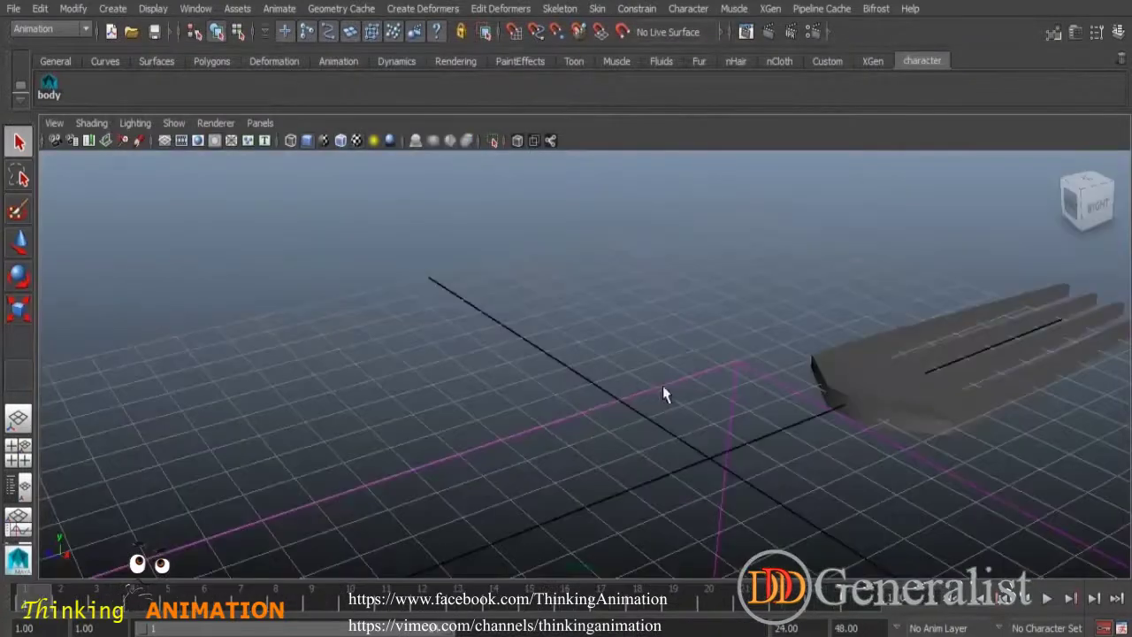
alt+drag(849, 430, 382, 381)
click(354, 379)
alt+drag(460, 406, 499, 344)
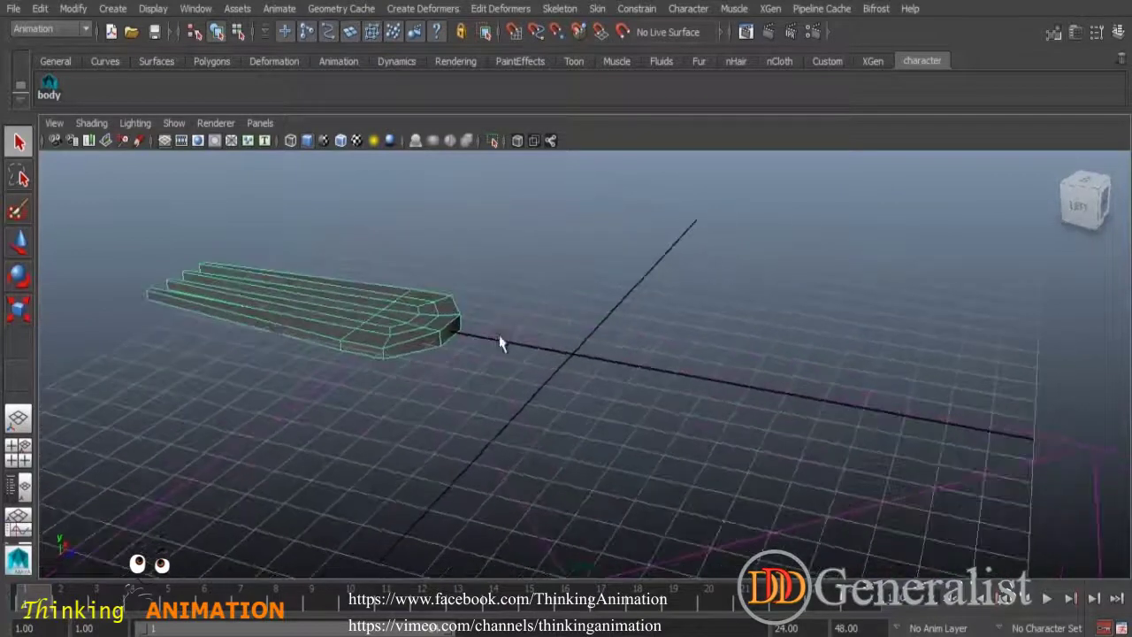
Step: Open 02_Fork_02.mb, discarding changes, and orbit to inspect the four-tined fork
click(13, 8)
click(38, 52)
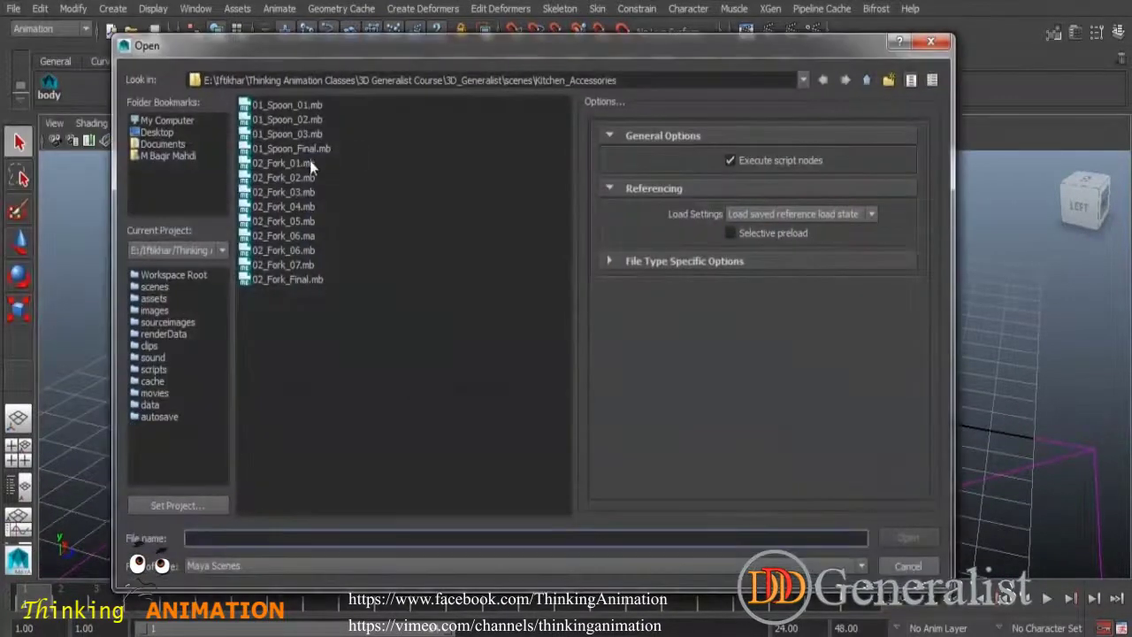
click(300, 178)
click(905, 537)
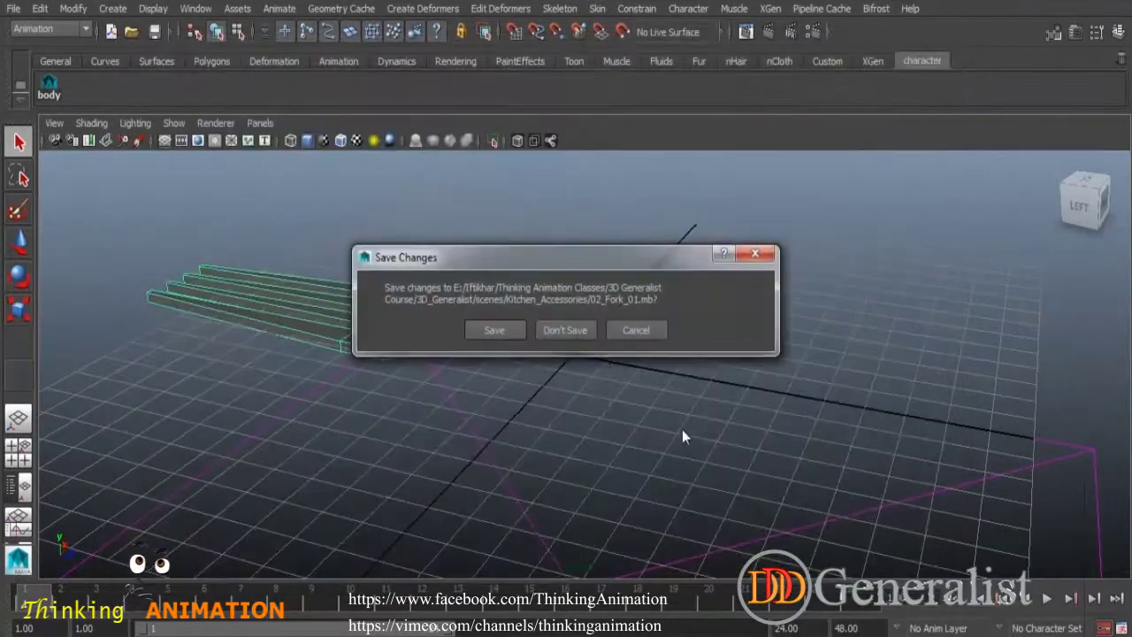
click(566, 331)
alt+drag(582, 352, 423, 299)
click(725, 459)
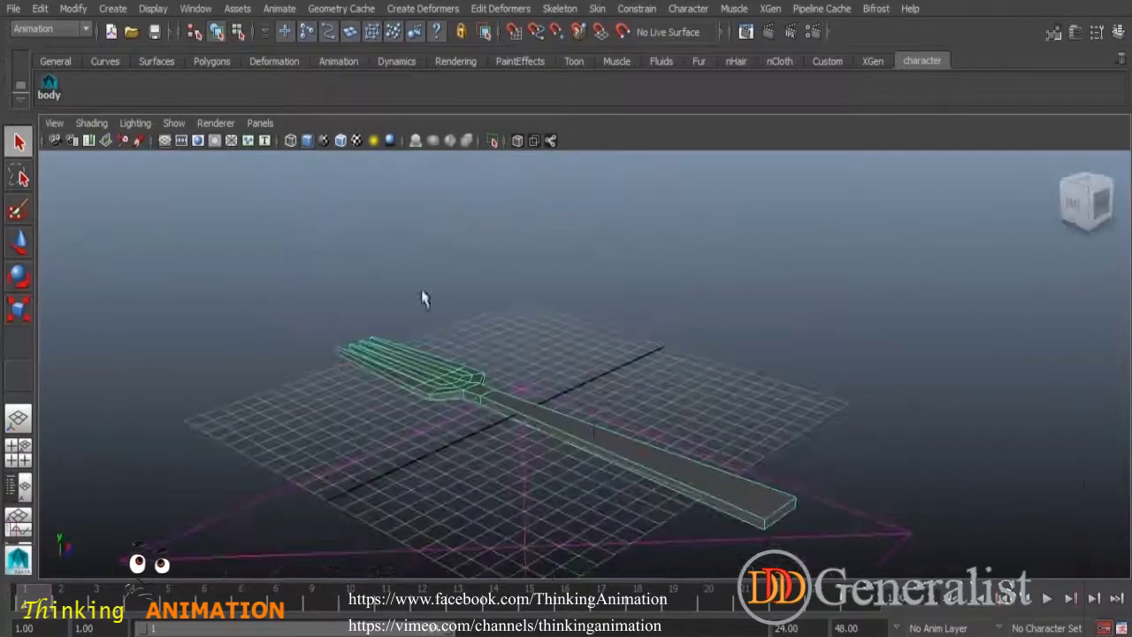
click(13, 8)
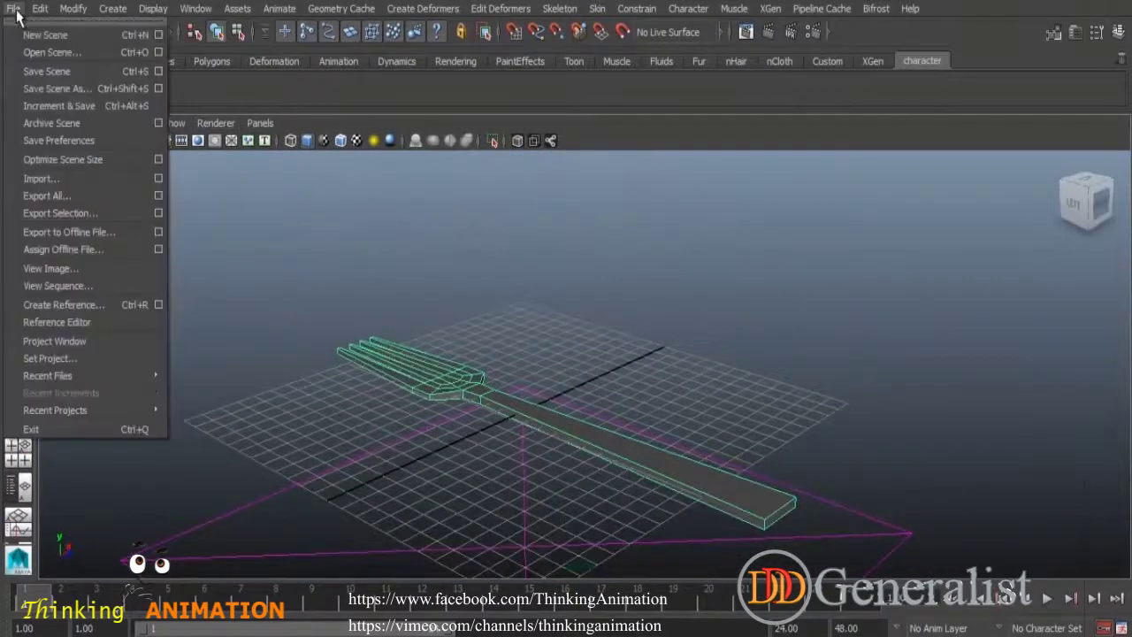
Step: Open 02_Fork_03.mb without saving 02_Fork_02.mb and orbit around the fork
click(51, 53)
click(301, 192)
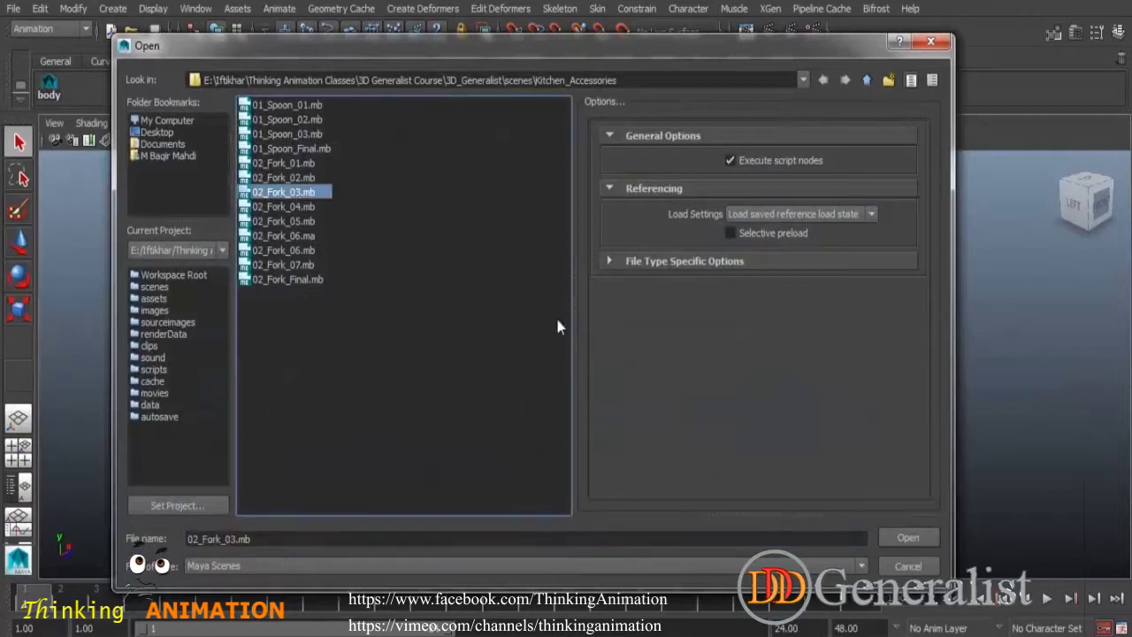
click(911, 538)
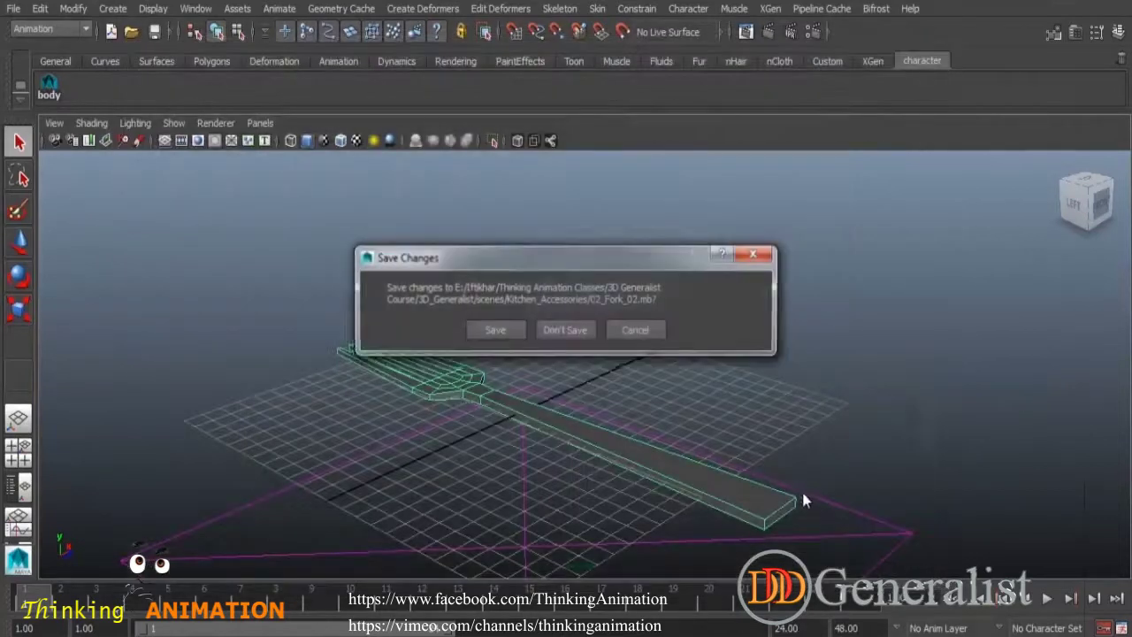
click(584, 336)
scroll(819, 445, down, 6)
alt+drag(819, 445, 418, 241)
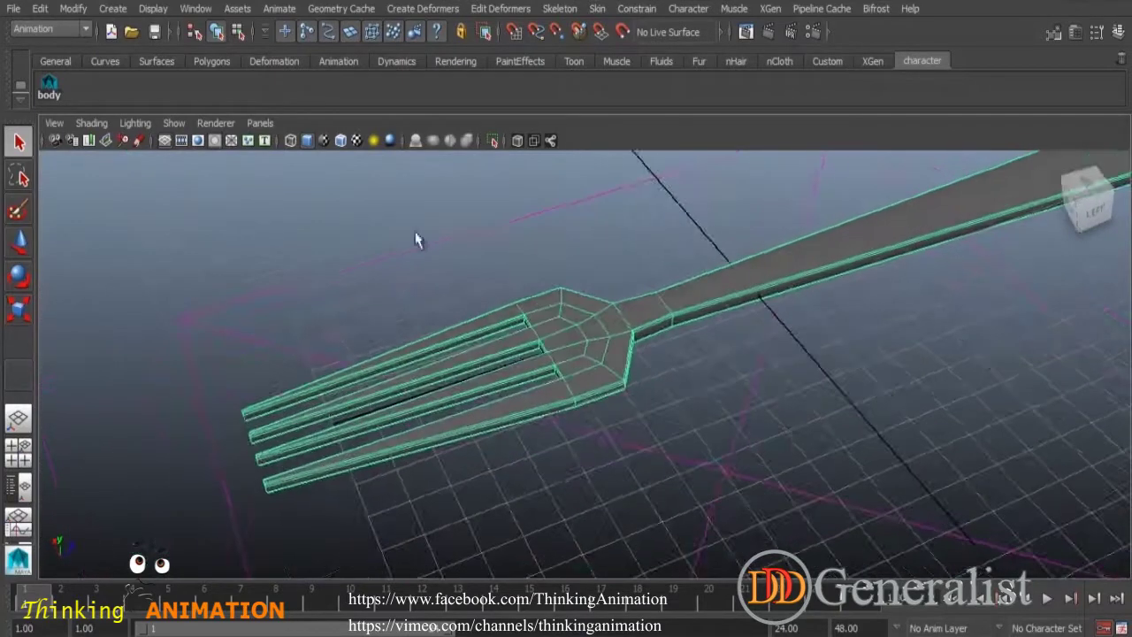
Step: Open 02_Fork_Final.mb, discarding changes, and orbit around the forks, selecting the upper one
click(13, 8)
click(38, 53)
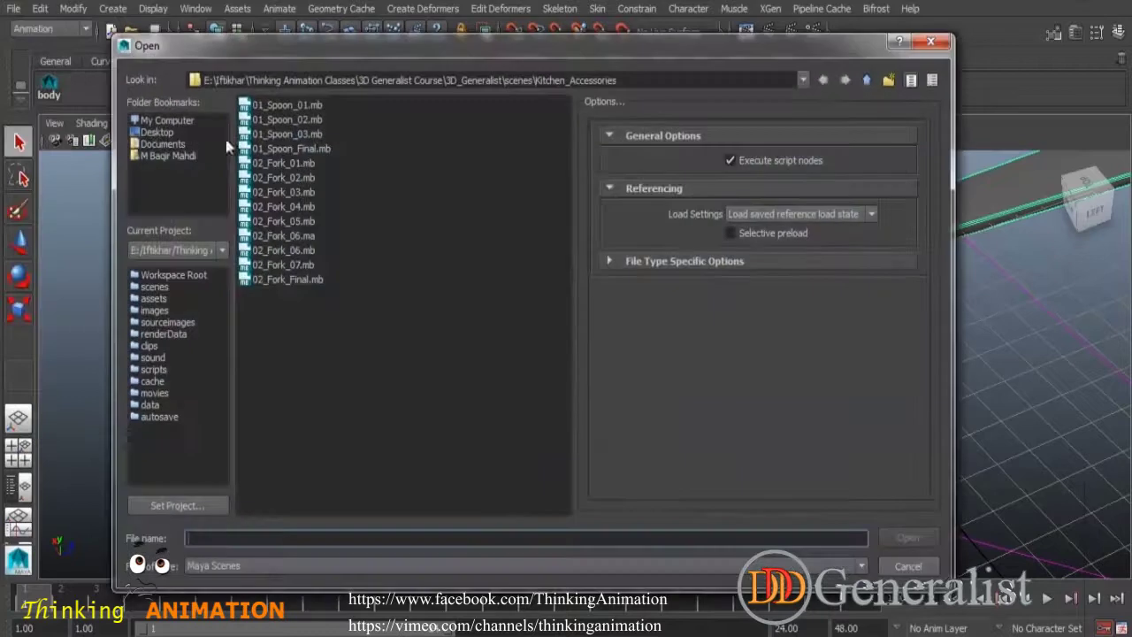
click(296, 279)
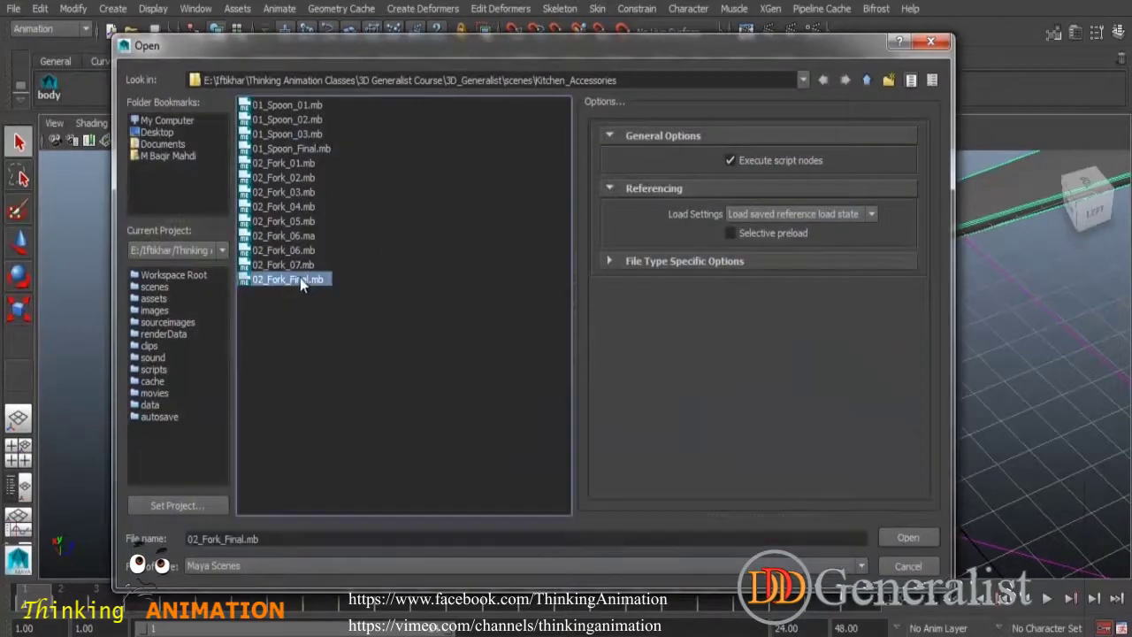
click(909, 539)
click(579, 329)
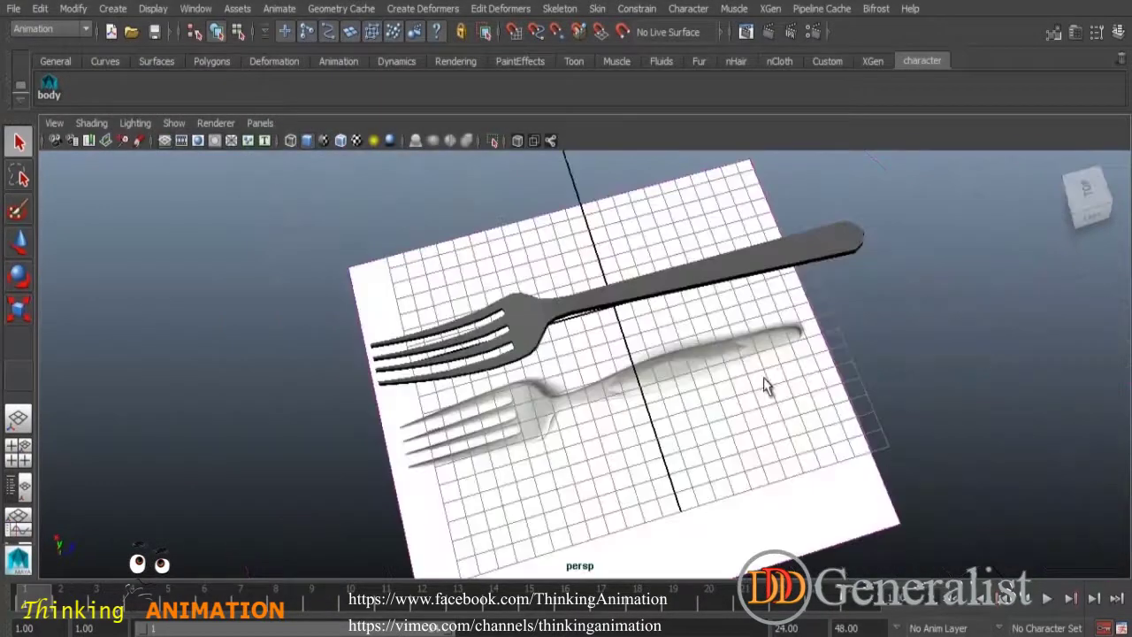
alt+drag(731, 381, 525, 403)
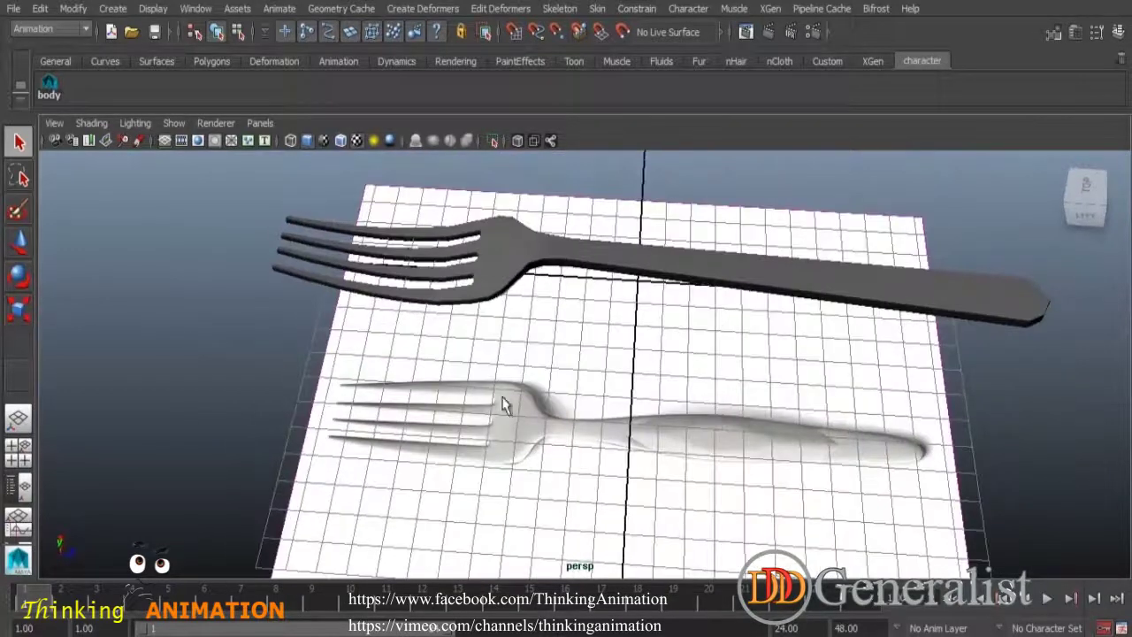
alt+drag(834, 450, 852, 392)
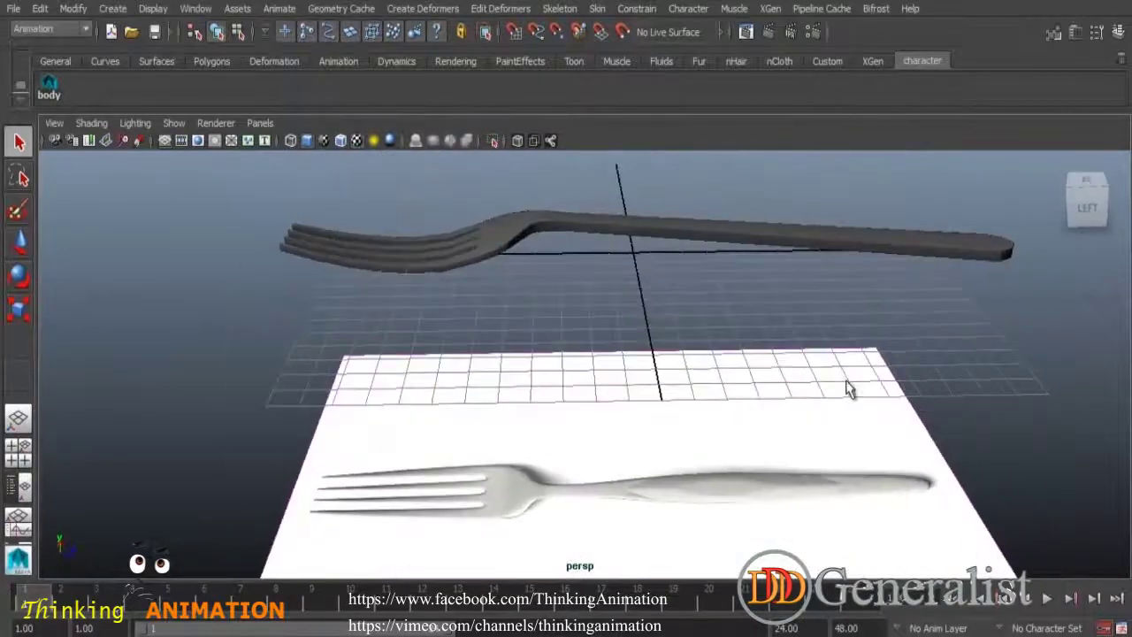
click(607, 268)
alt+drag(608, 268, 674, 281)
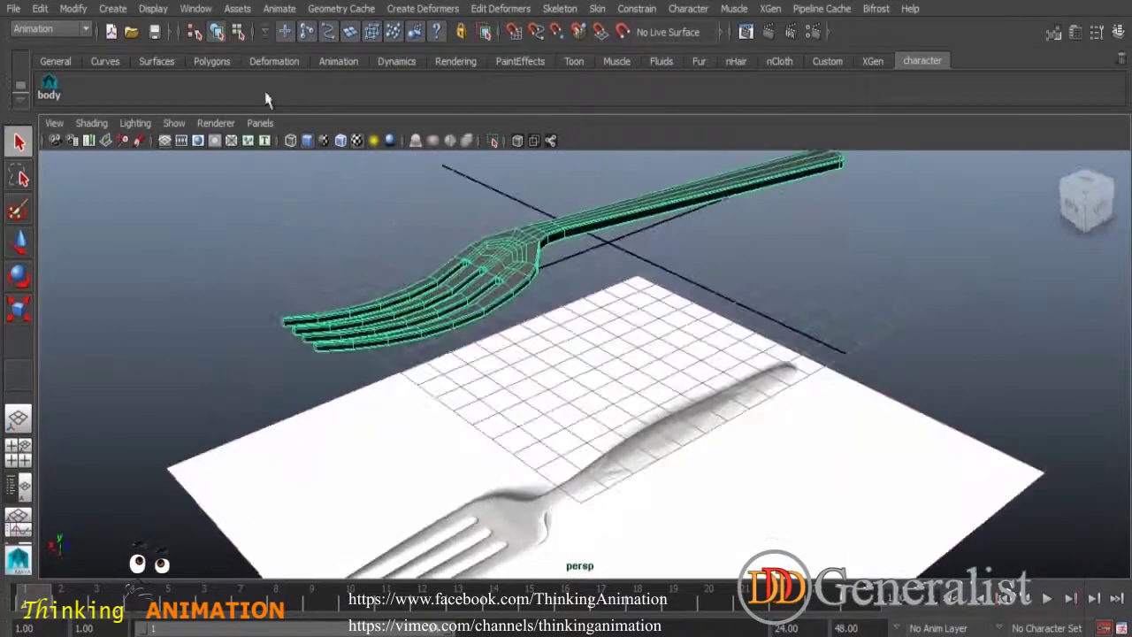
Step: Open 01 - Veg_Dish.mb from the scenes folder, discarding changes to the fork scene
click(14, 9)
click(43, 53)
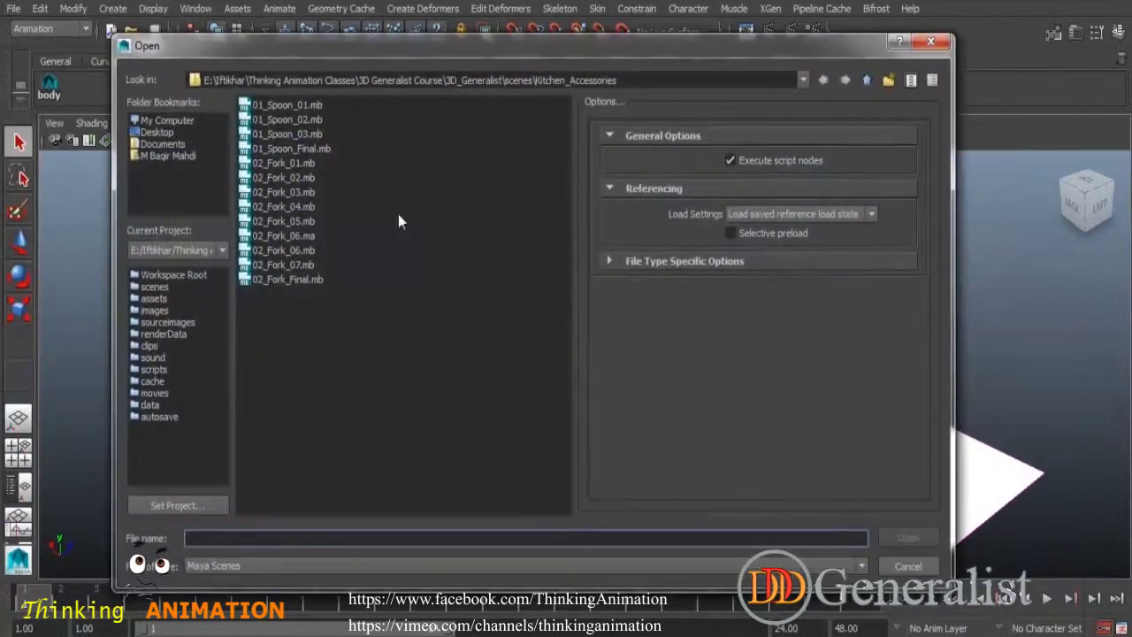
click(867, 81)
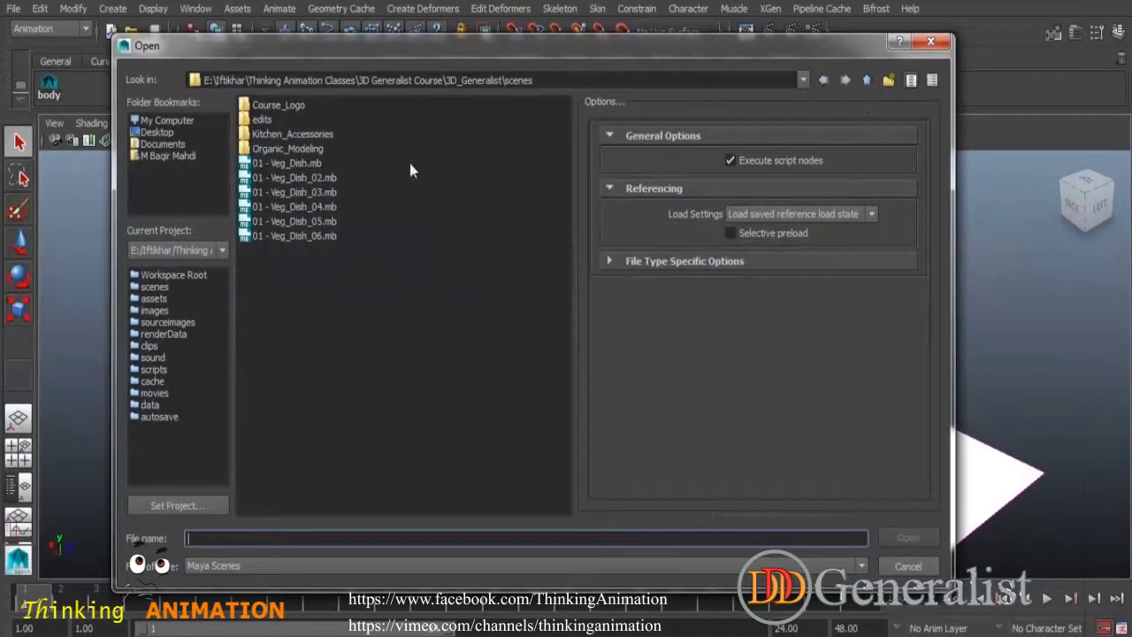
click(295, 164)
click(908, 536)
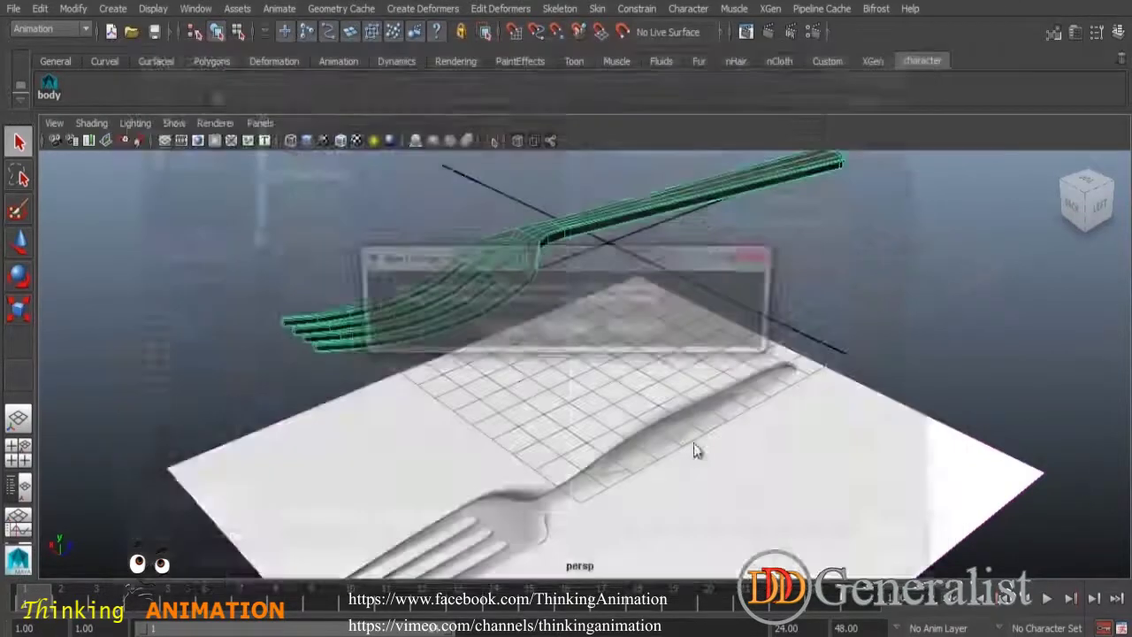
click(582, 331)
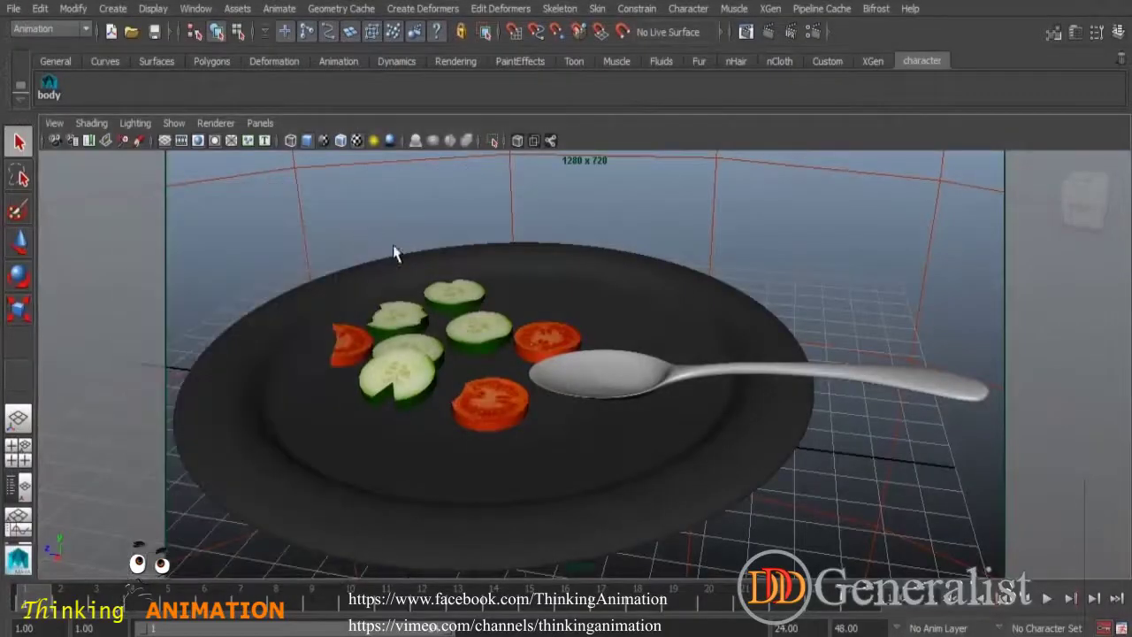
Step: Select the plate, spoon, and the cucumber and tomato slices in turn to inspect them
click(720, 329)
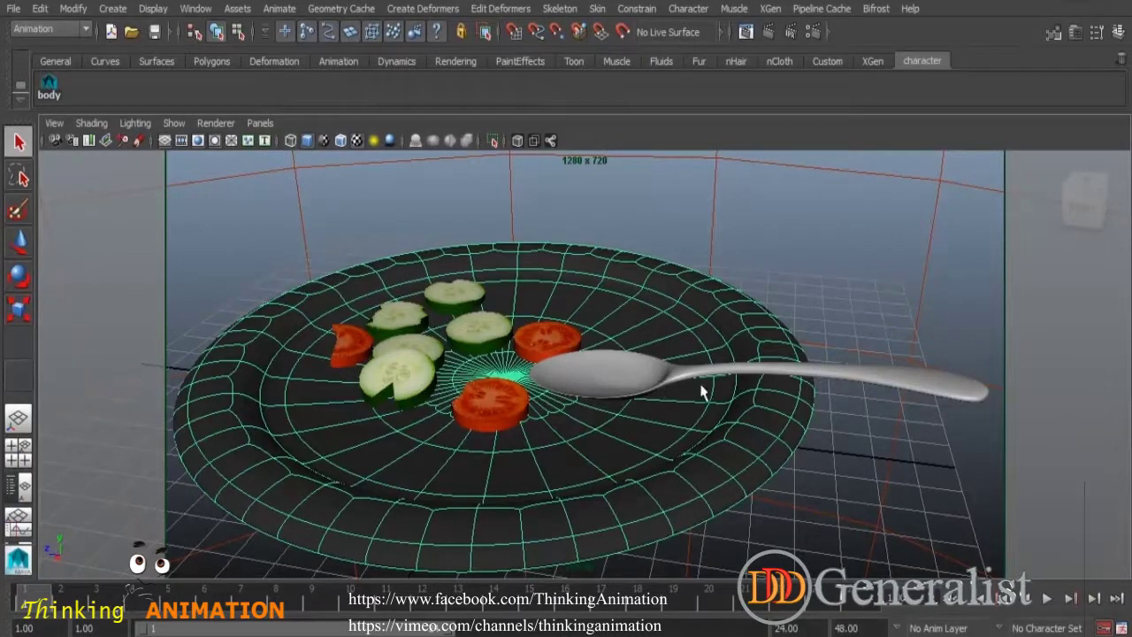
click(952, 393)
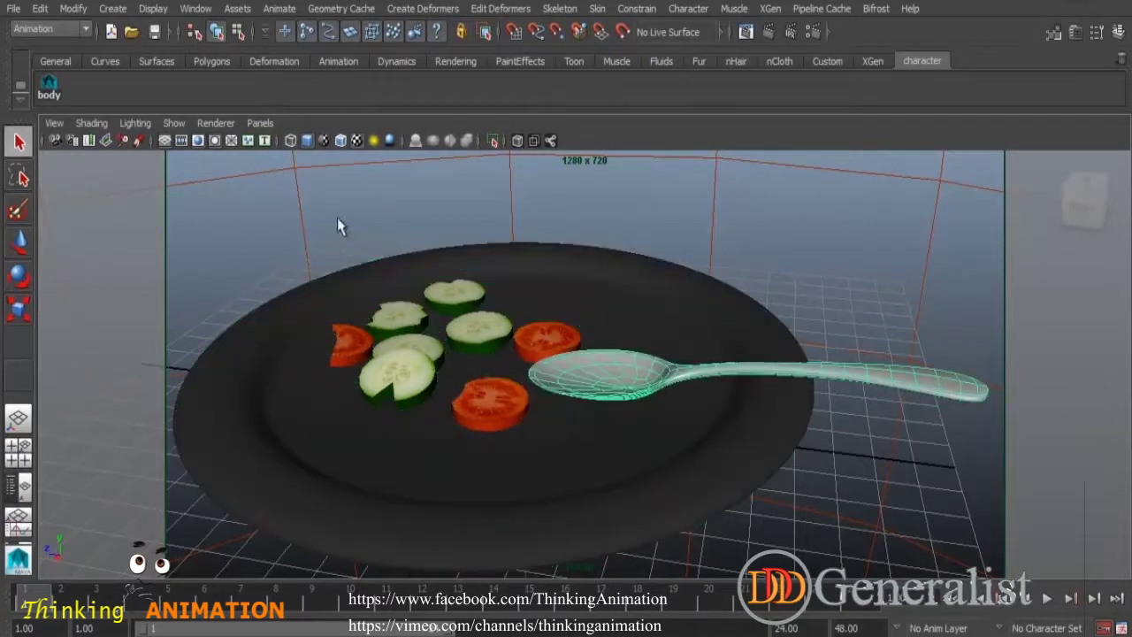
click(487, 332)
click(413, 382)
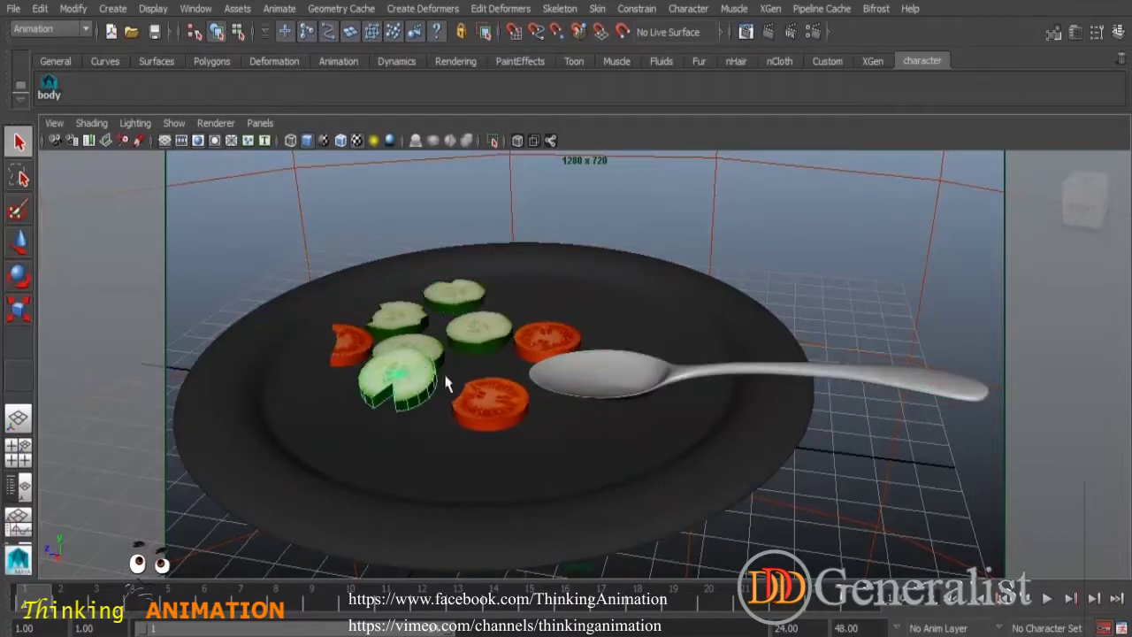
click(502, 414)
click(555, 338)
click(484, 329)
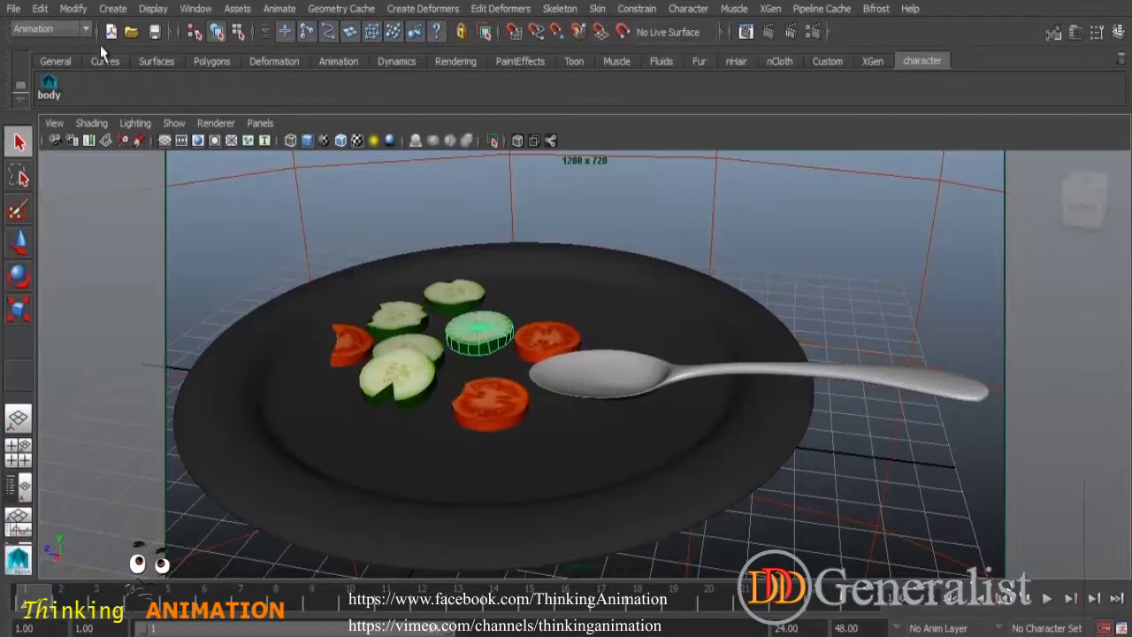
click(13, 8)
Step: Open 01 - Veg_Dish_06.mb from the scenes folder
click(44, 46)
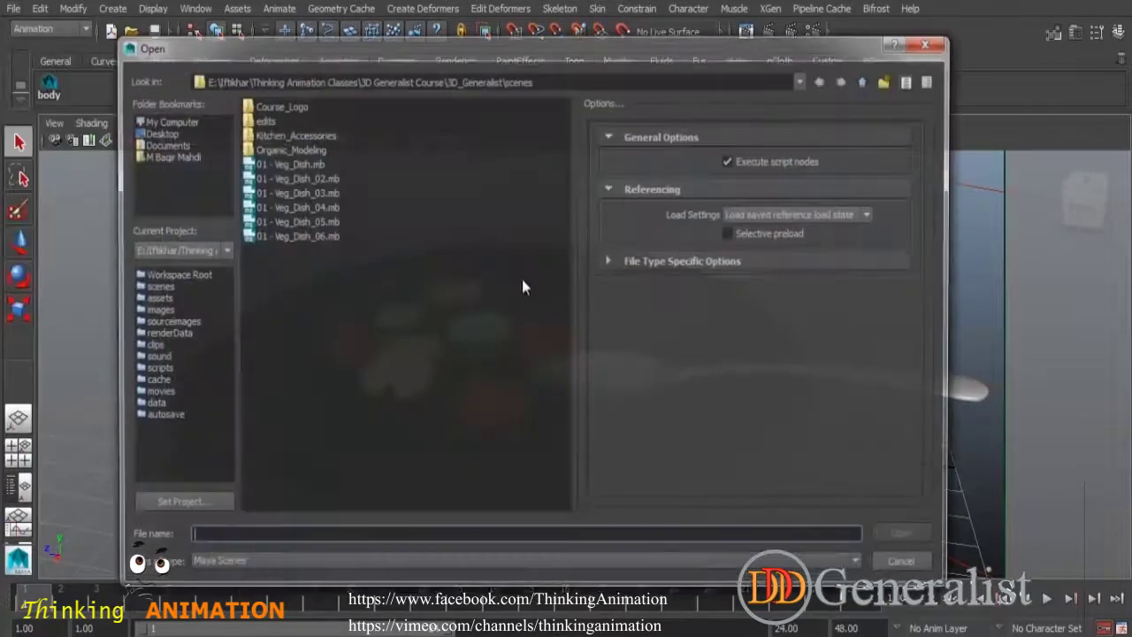
click(295, 236)
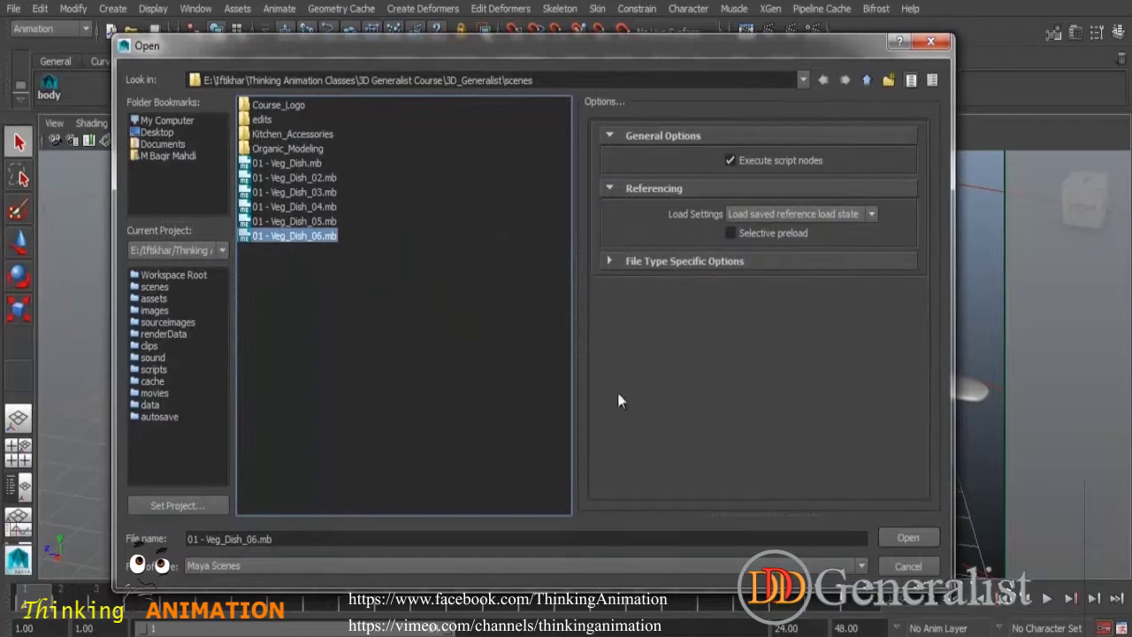
click(911, 537)
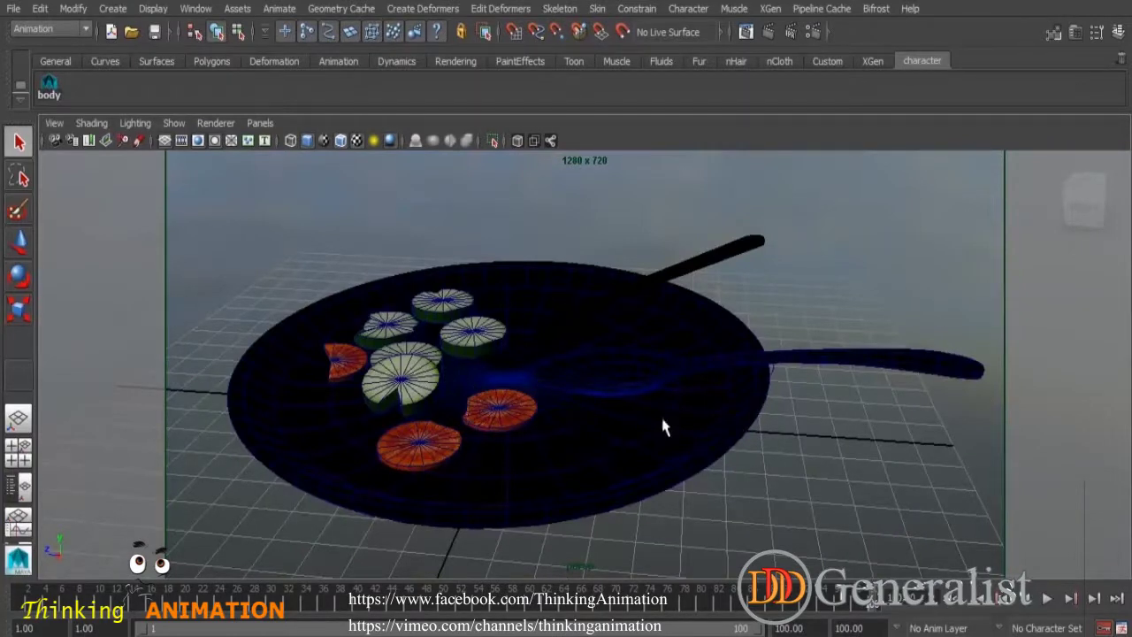
Step: Select the centre cucumber slice and view its UVs in the UV Texture Editor
click(458, 309)
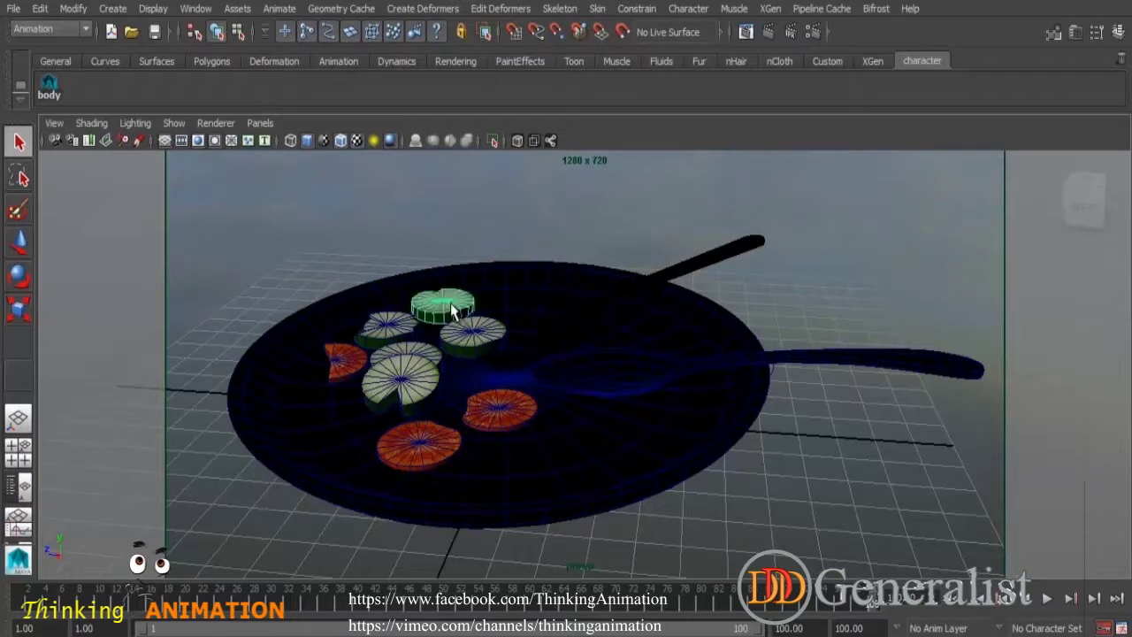
click(430, 357)
click(195, 8)
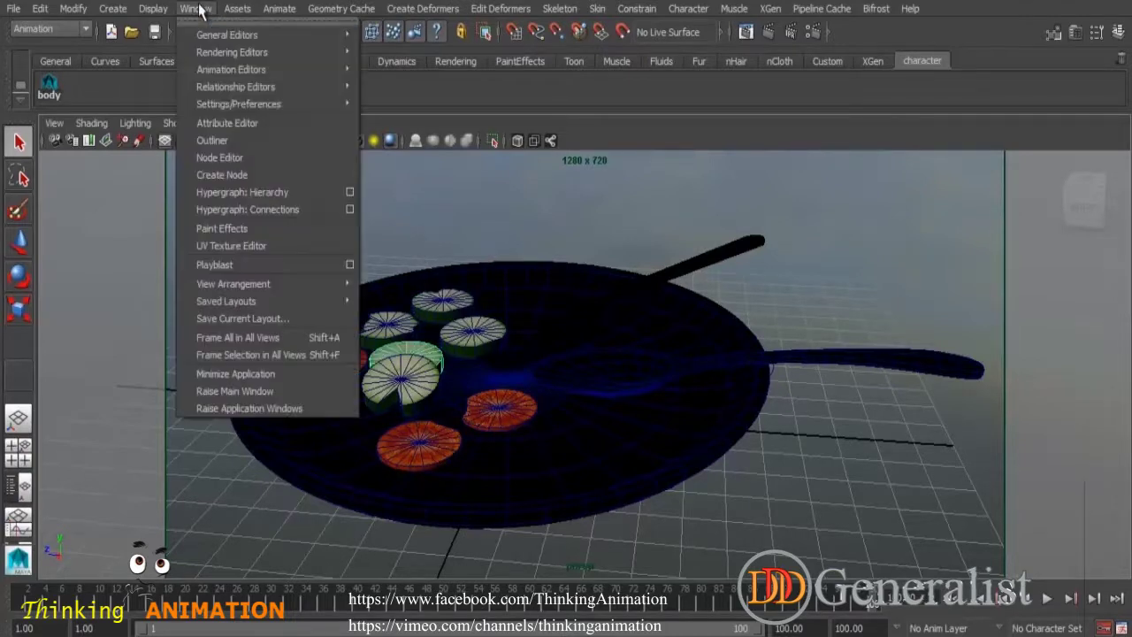
click(236, 245)
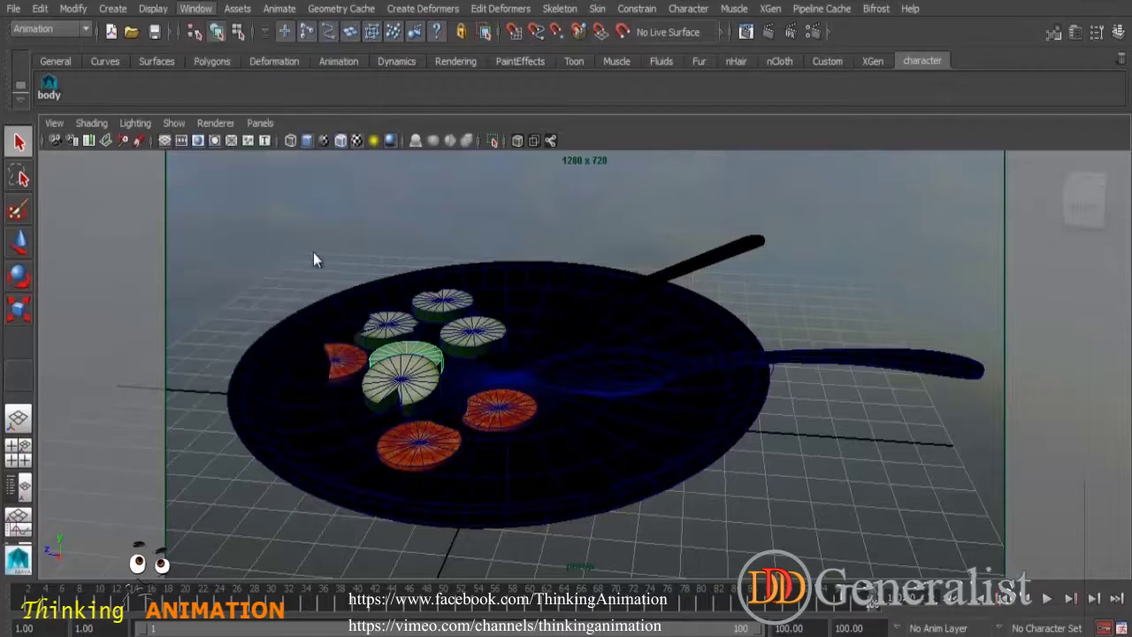
drag(883, 54, 575, 53)
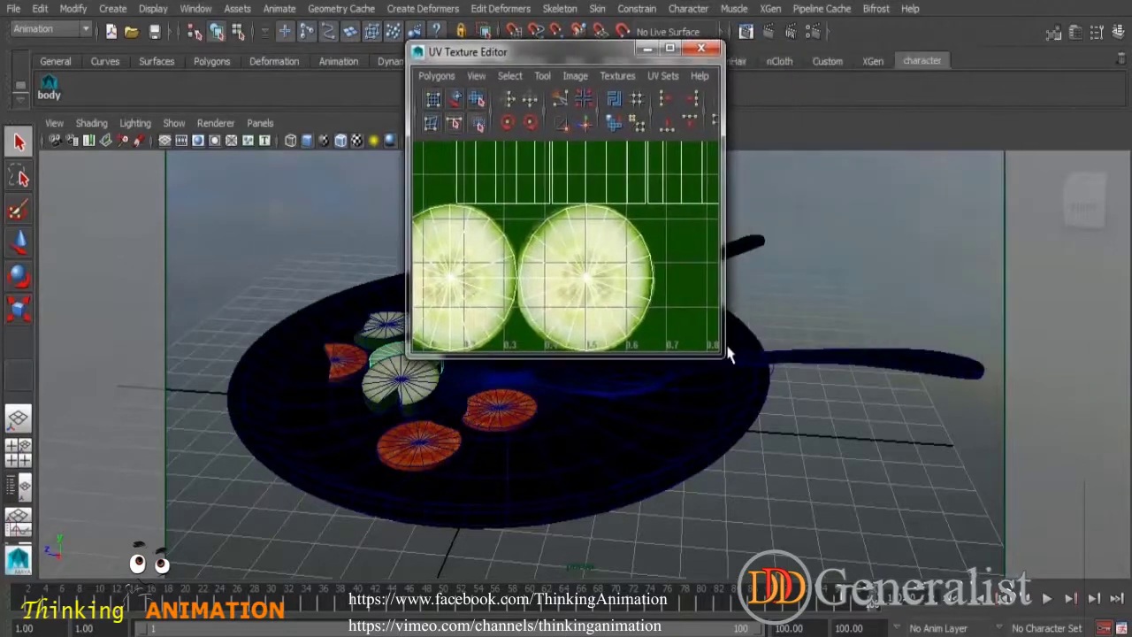
Step: Enlarge and move the UV Texture Editor, show the right tomato slice's UVs, then close it
drag(721, 359, 938, 579)
scroll(863, 451, down, 4)
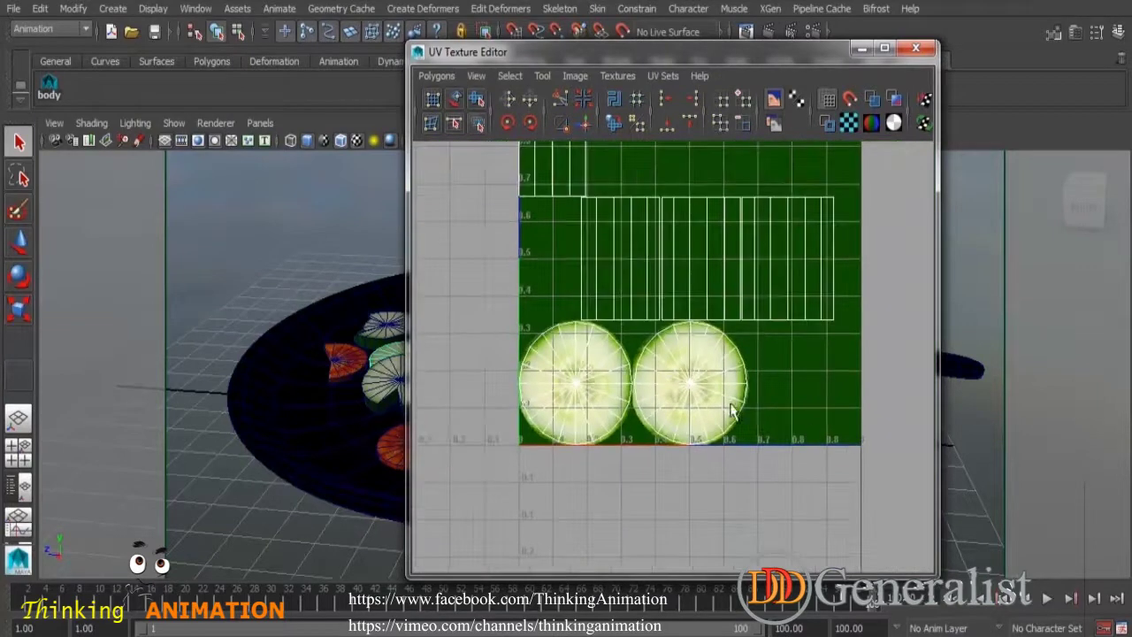
drag(646, 60, 865, 82)
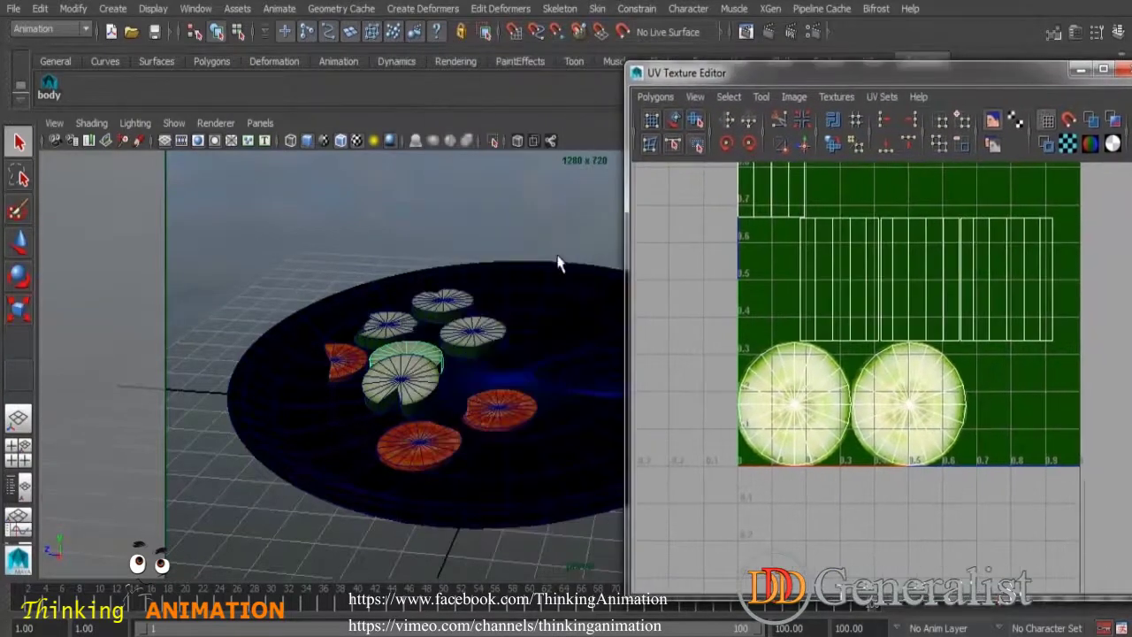
click(503, 425)
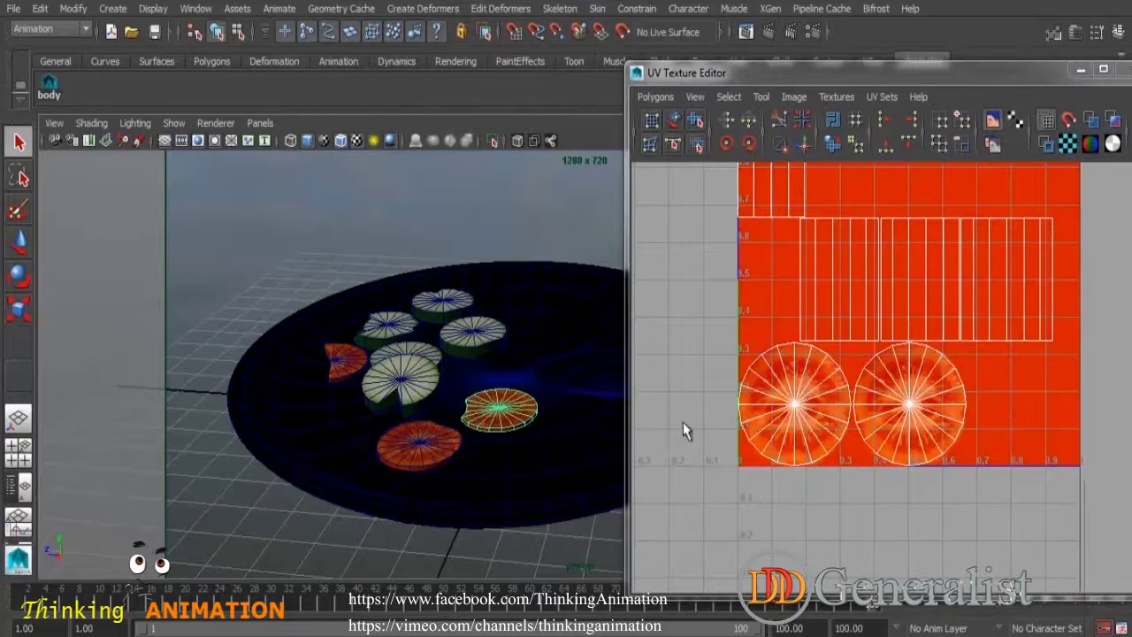
drag(1042, 84, 820, 88)
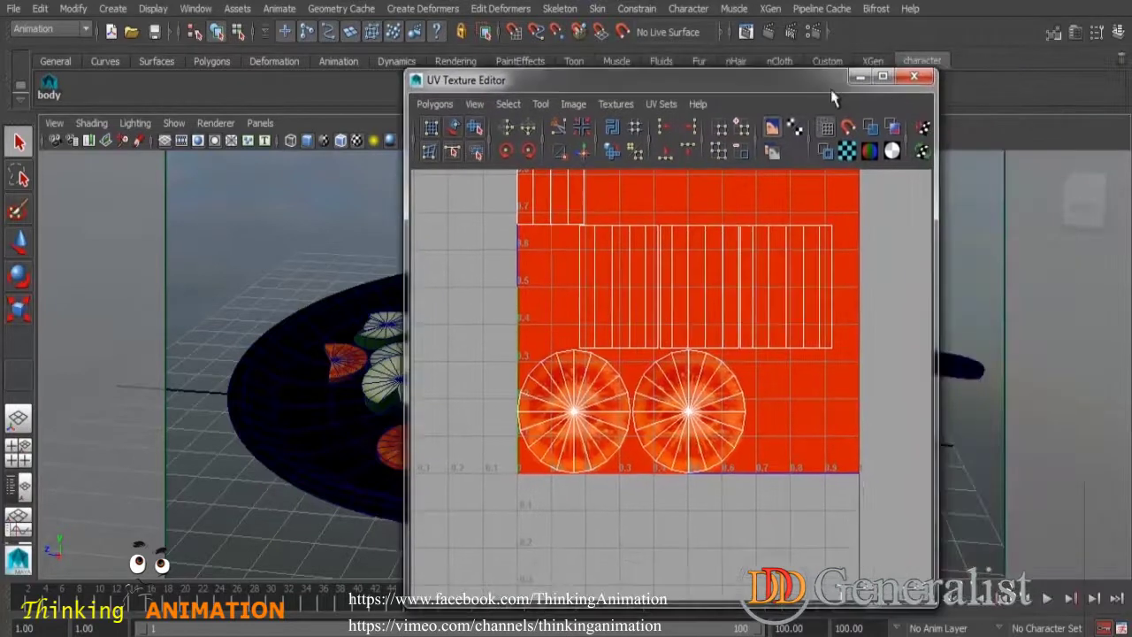
click(925, 79)
Step: Try selecting the spoon and the frying pan, ending with the spoon selected
click(902, 369)
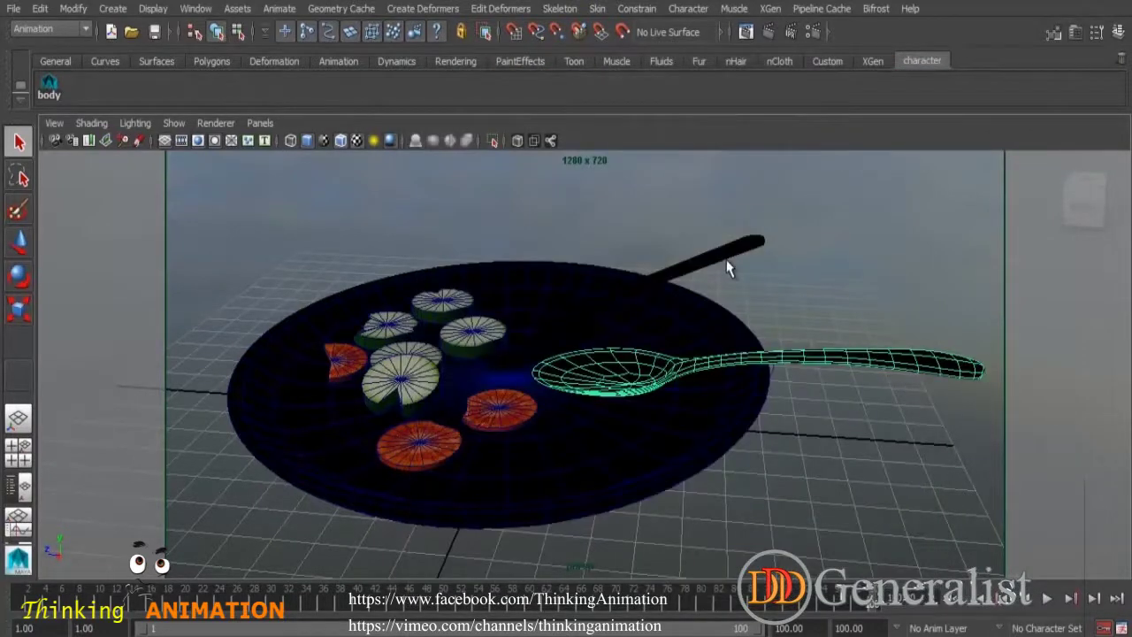
click(725, 253)
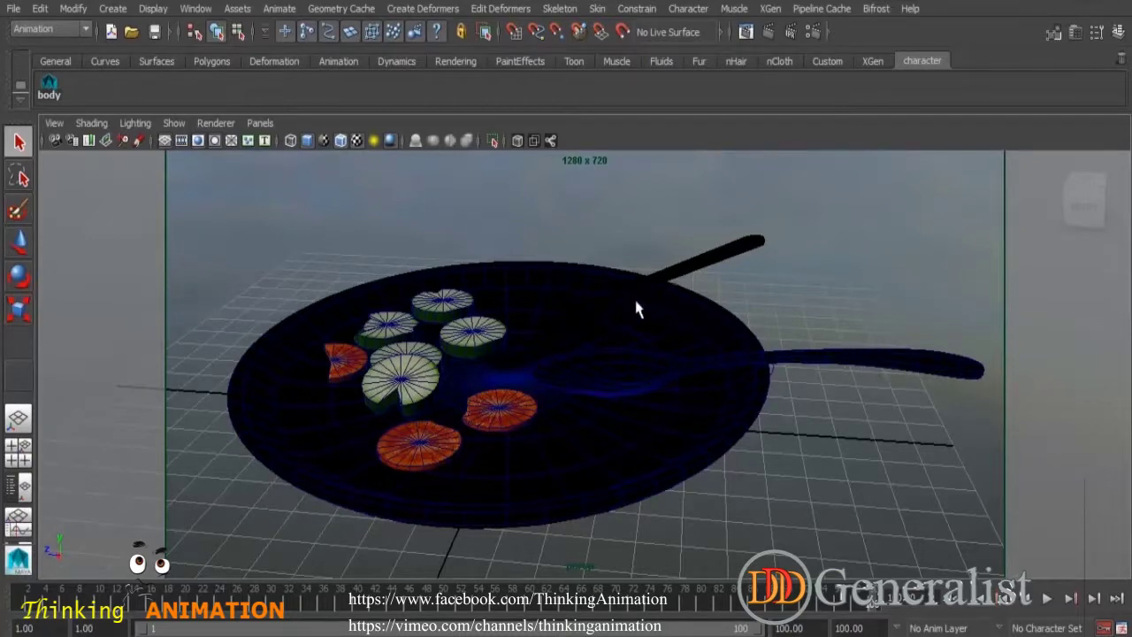
click(738, 423)
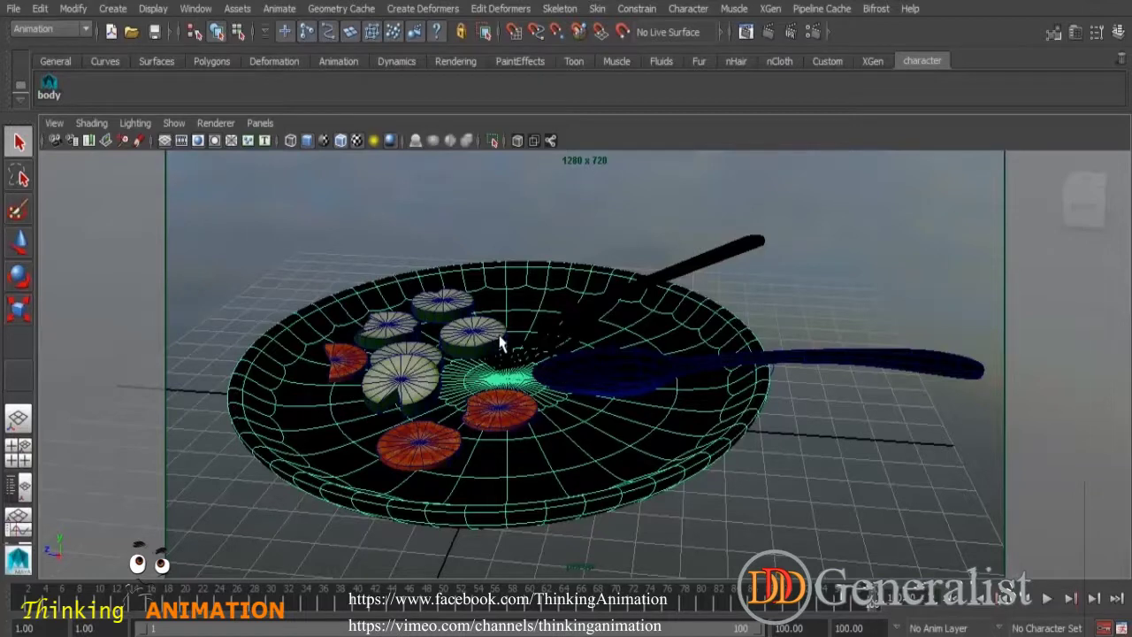
click(874, 392)
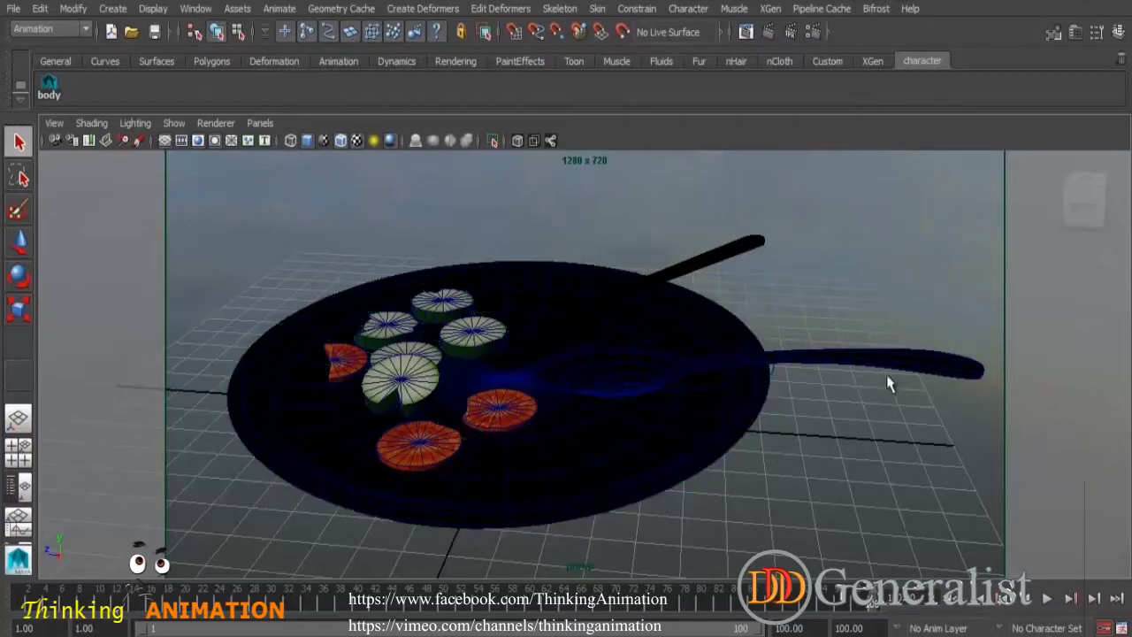
click(912, 366)
Step: Inspect the spoon's dgs_material1 settings in the Attribute Editor, then hide it and deselect the spoon
click(1076, 32)
click(1119, 176)
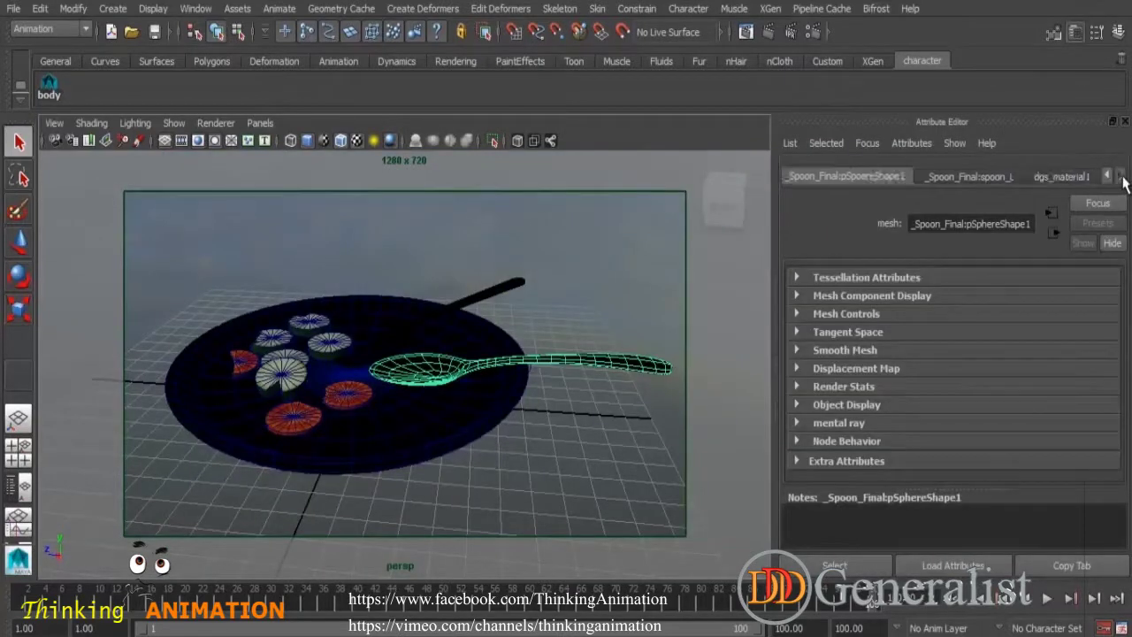
click(1062, 177)
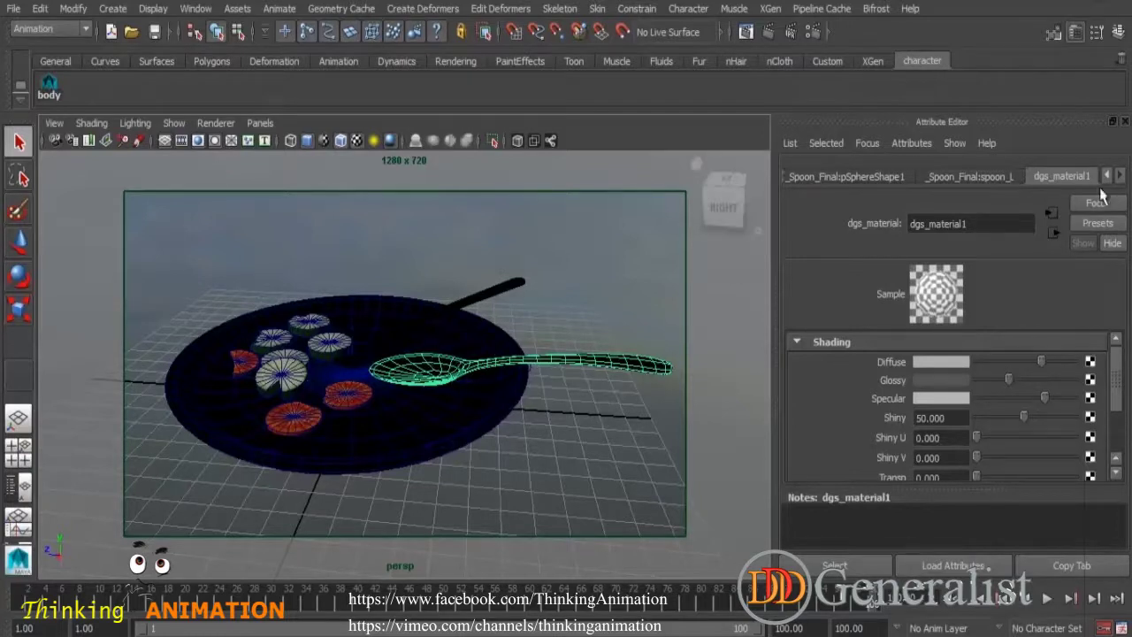
click(1125, 123)
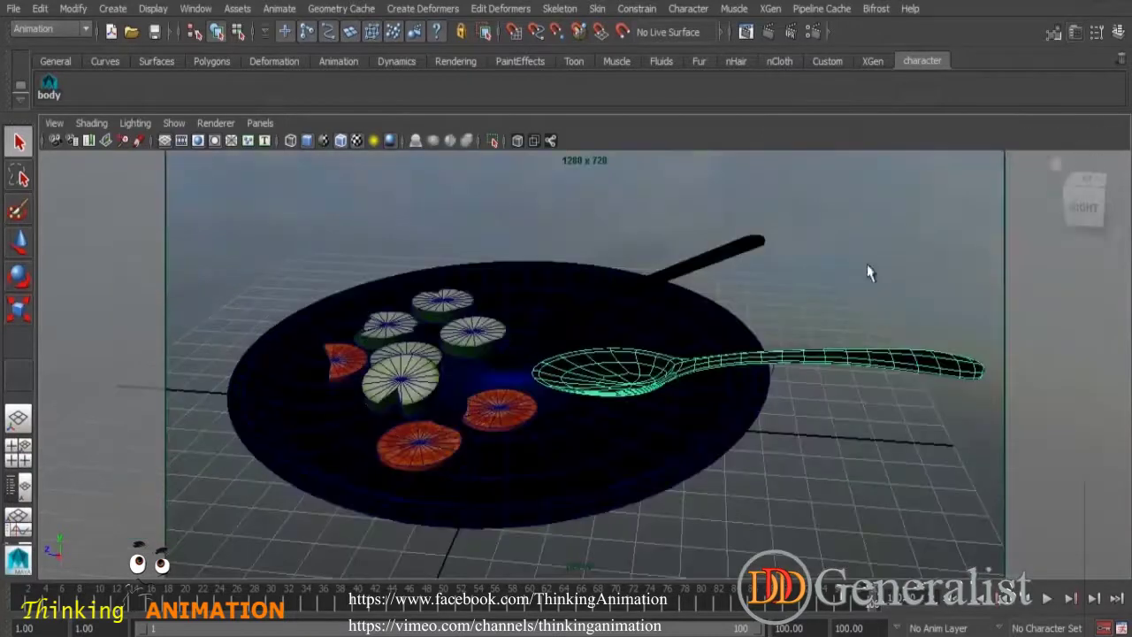
click(958, 232)
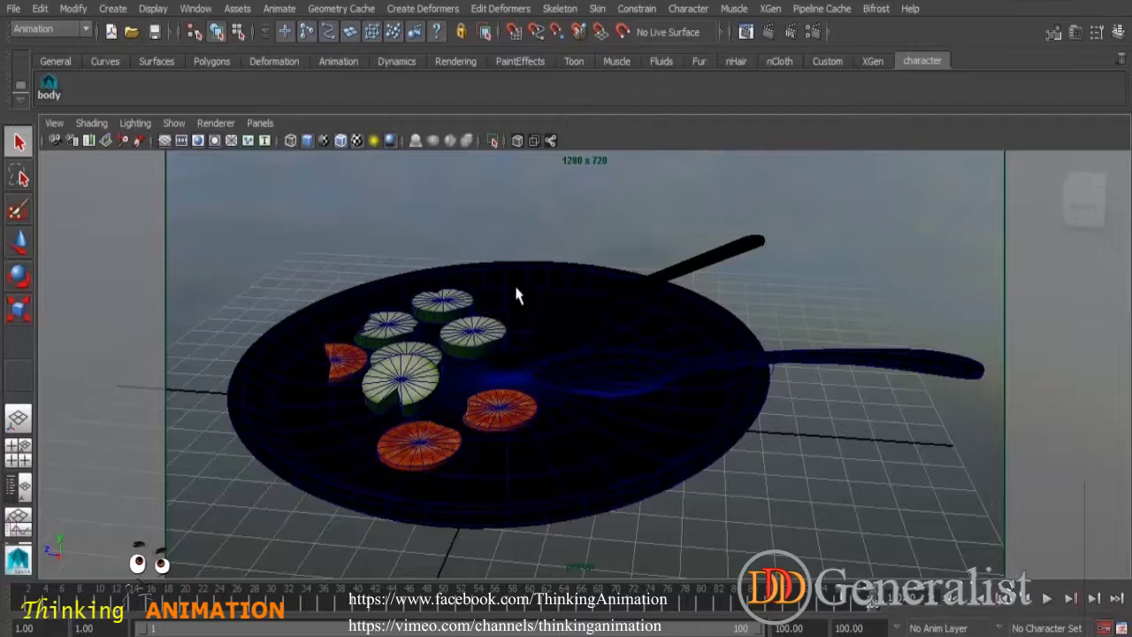
Step: Switch the viewport to look through the persp1 camera
click(260, 123)
mouse_move(303, 139)
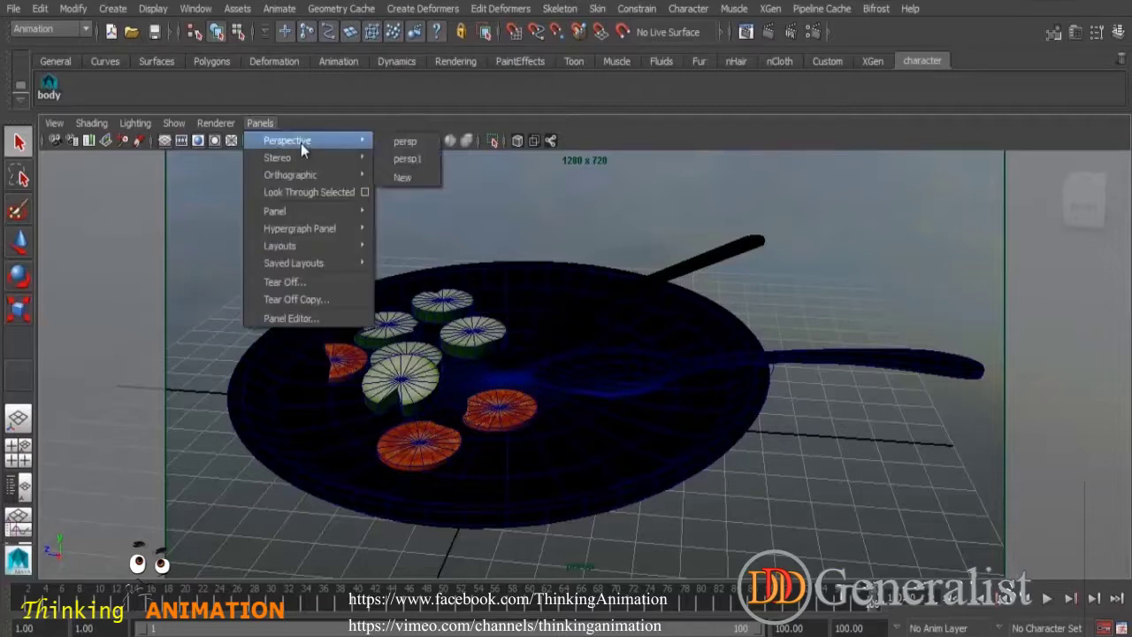
click(406, 149)
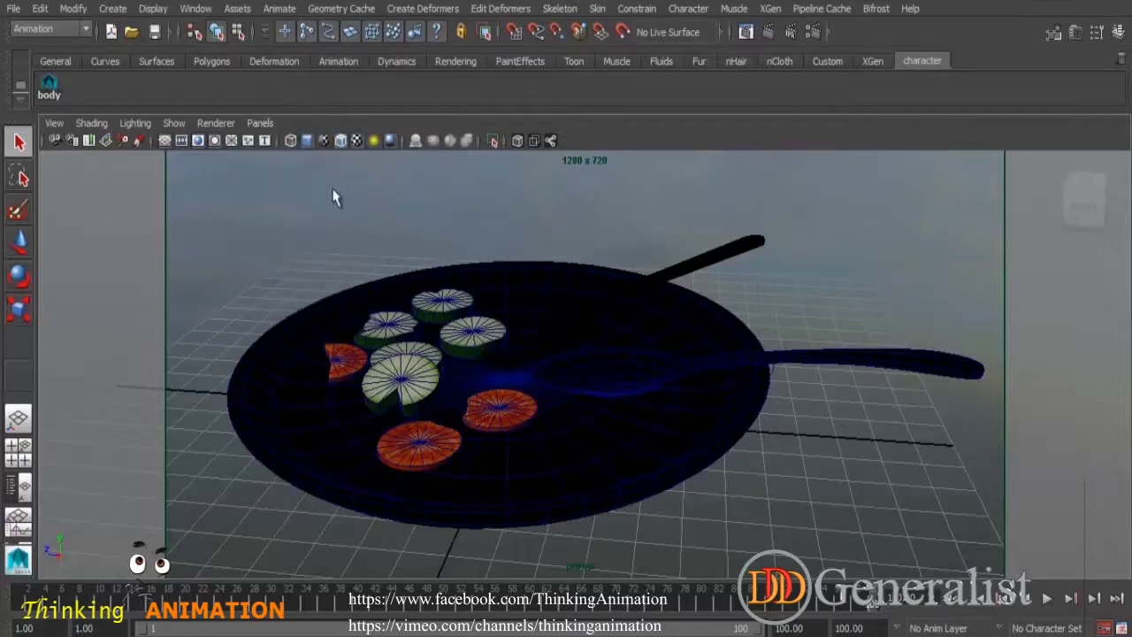
click(260, 122)
mouse_move(292, 140)
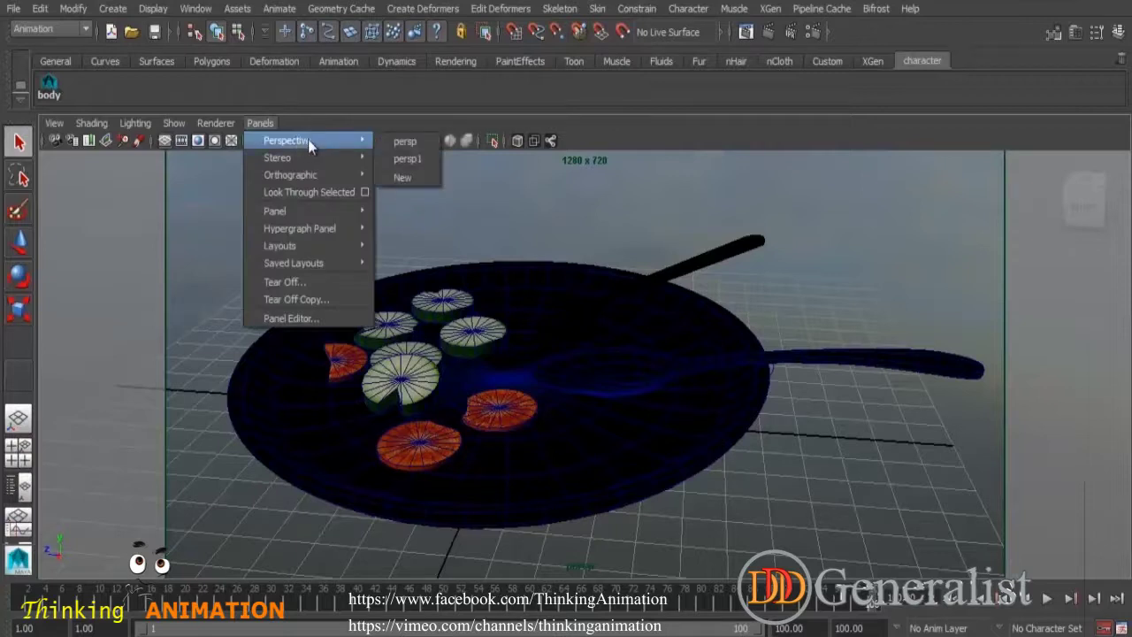
click(413, 160)
scroll(583, 299, down, 3)
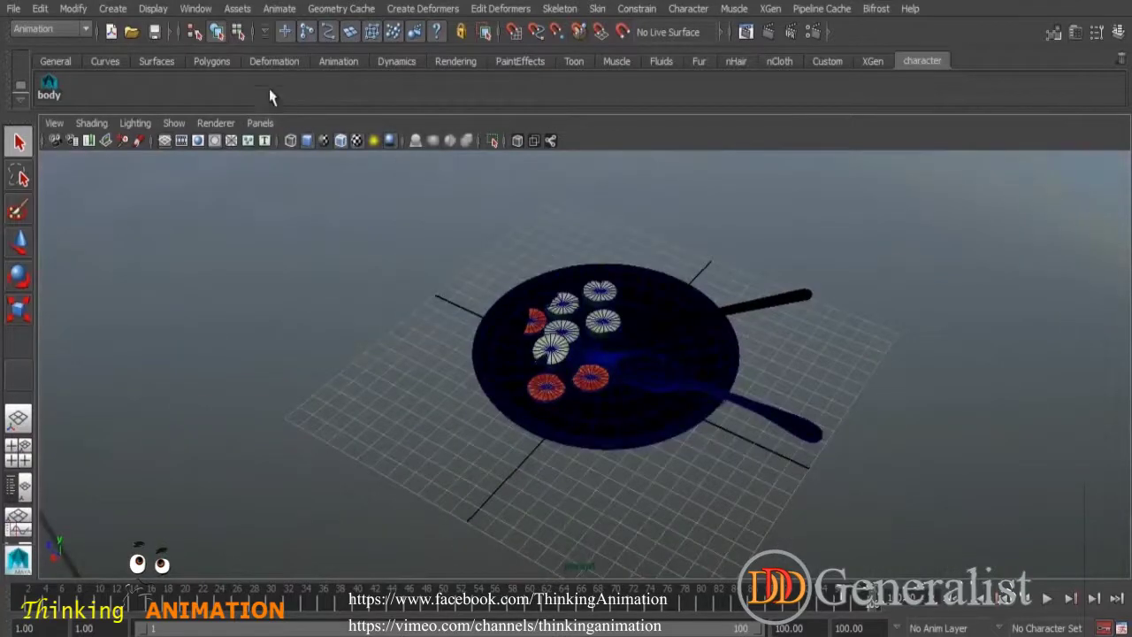
Step: Show the available light types in the Create > Lights menu without creating one
click(117, 9)
click(117, 9)
click(118, 11)
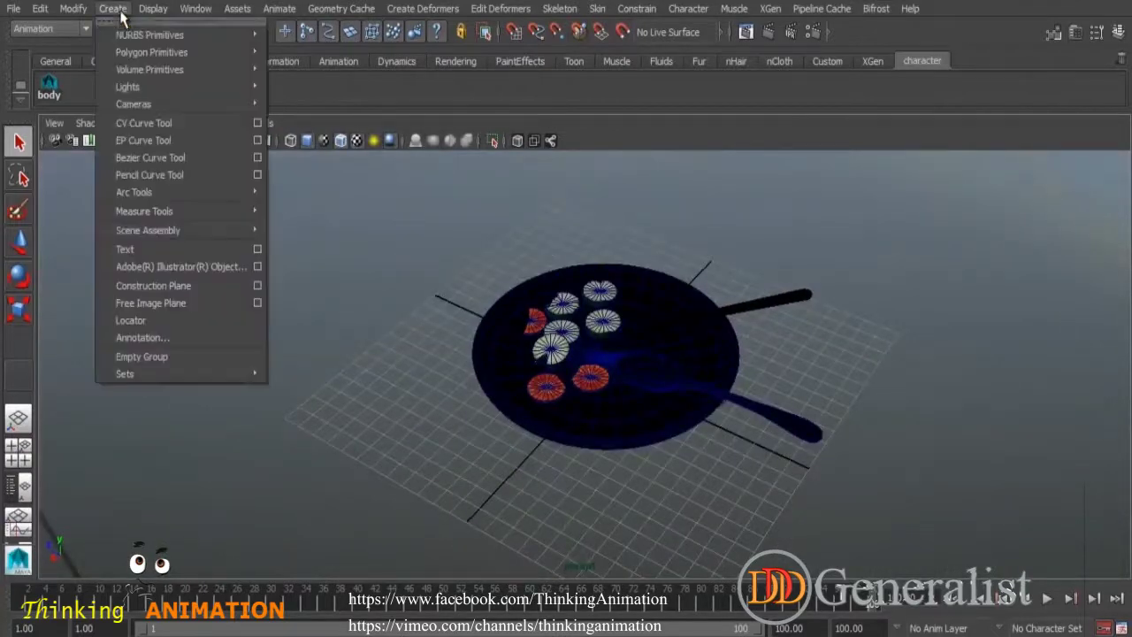
mouse_move(157, 90)
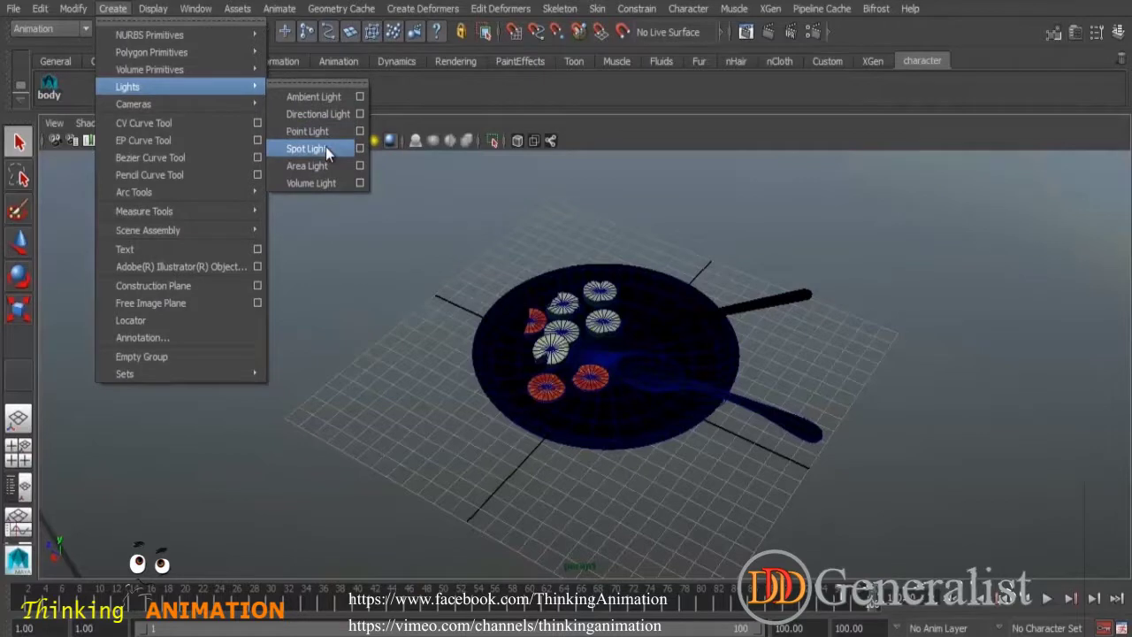
click(429, 100)
Step: Zoom out to see the cloudy sky dome, then zoom back in on the pan
scroll(576, 298, down, 5)
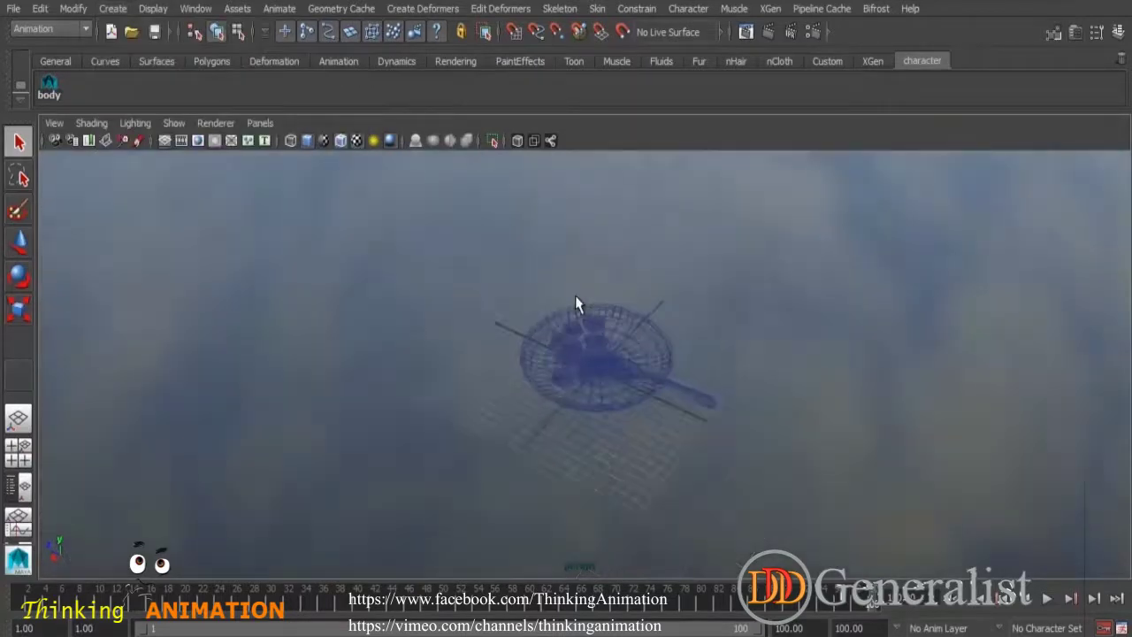
alt+drag(737, 368, 714, 309)
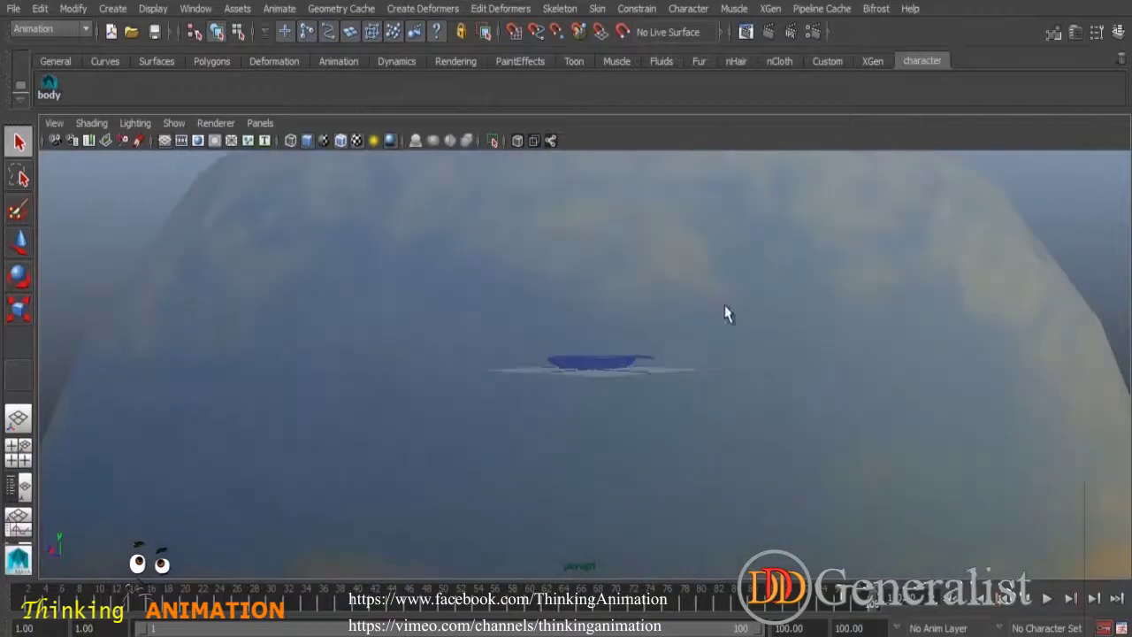
scroll(858, 297, down, 5)
alt+drag(822, 304, 675, 391)
scroll(628, 321, up, 6)
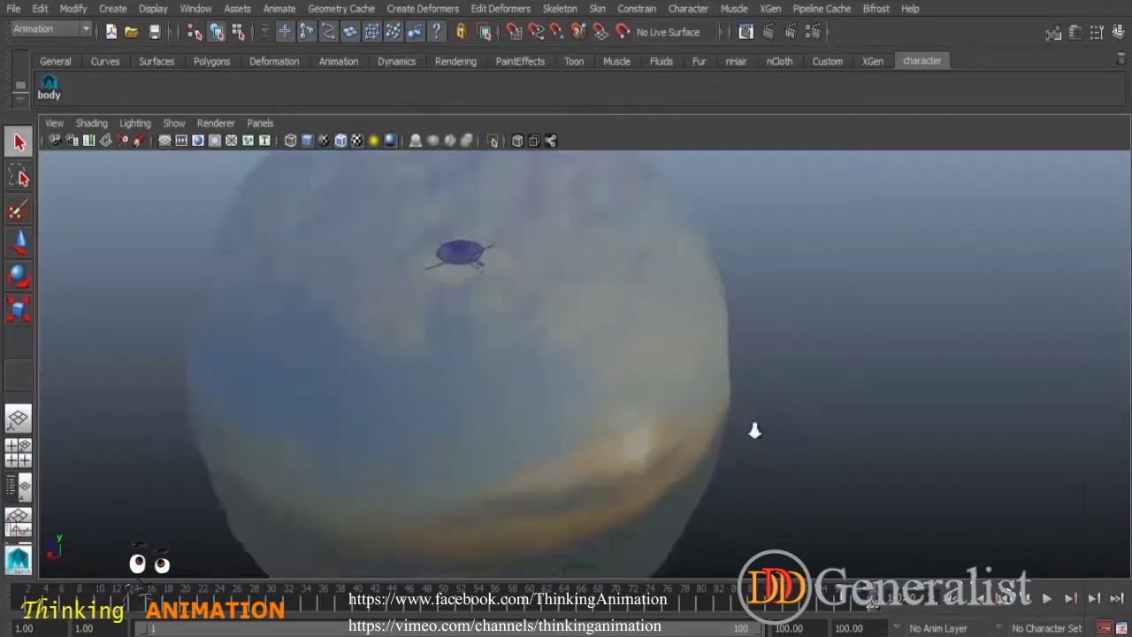
alt+middle_drag(565, 299, 727, 412)
scroll(669, 380, up, 6)
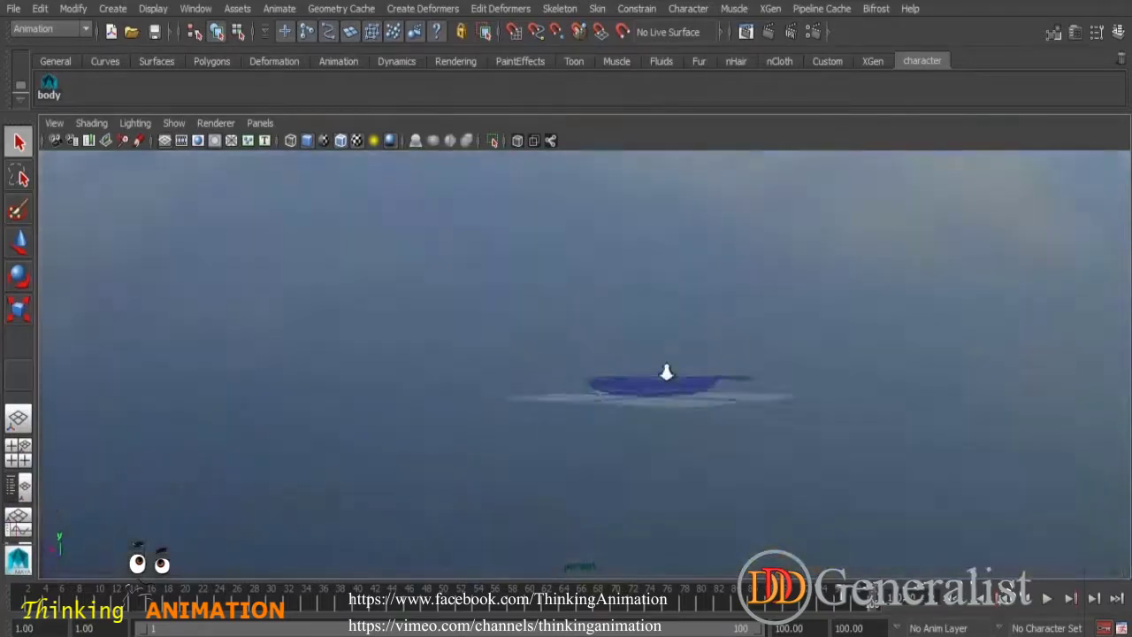
alt+drag(702, 399, 601, 399)
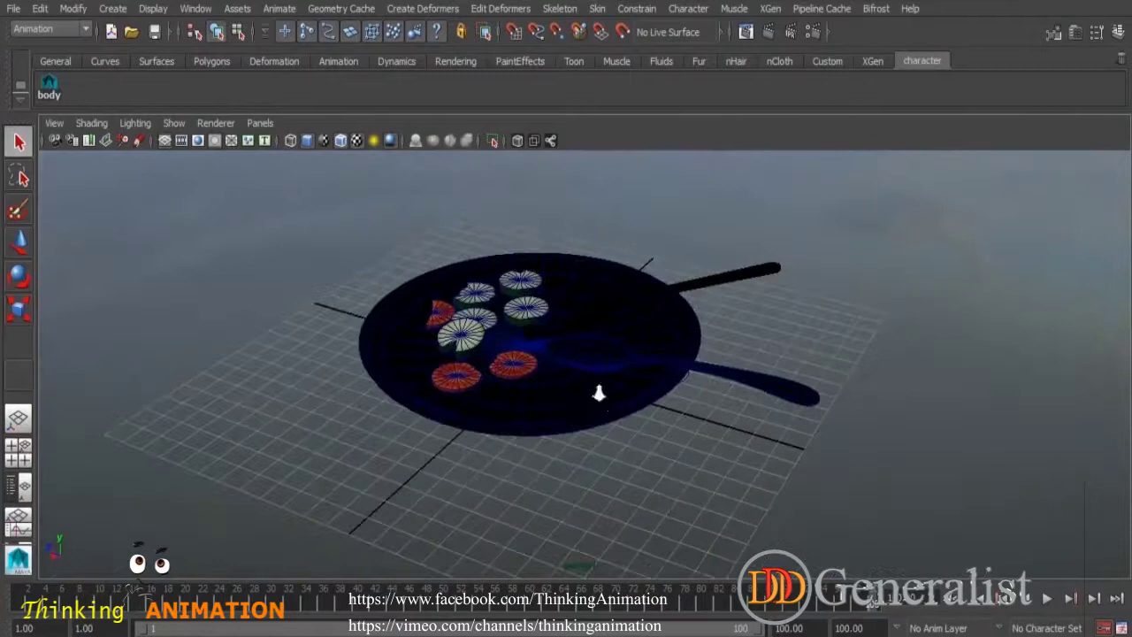
scroll(601, 397, up, 3)
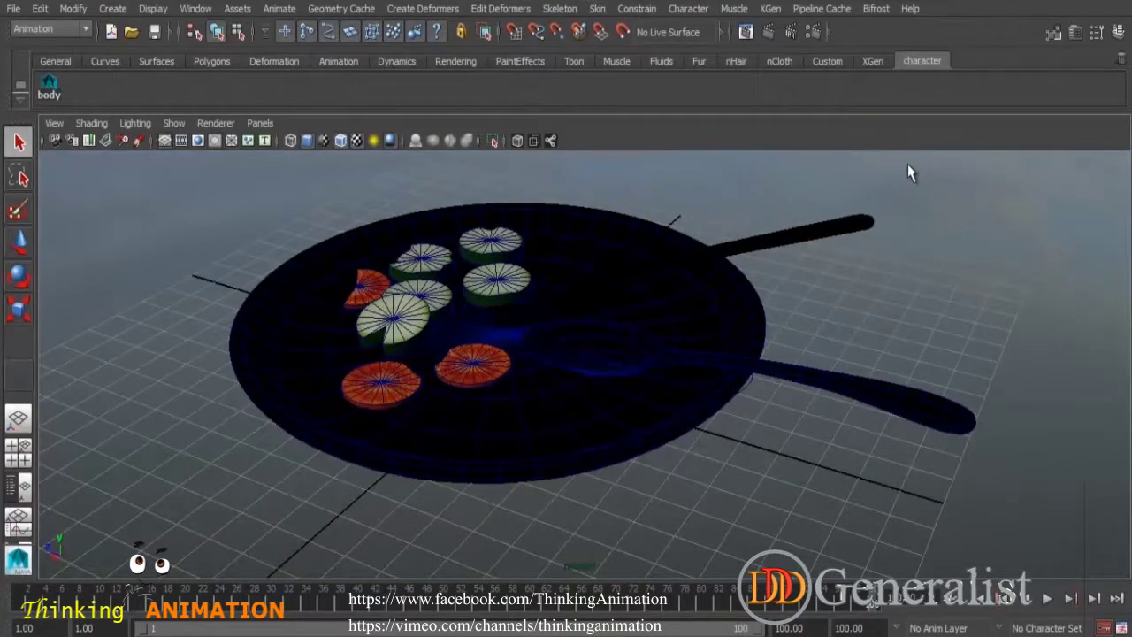
click(810, 33)
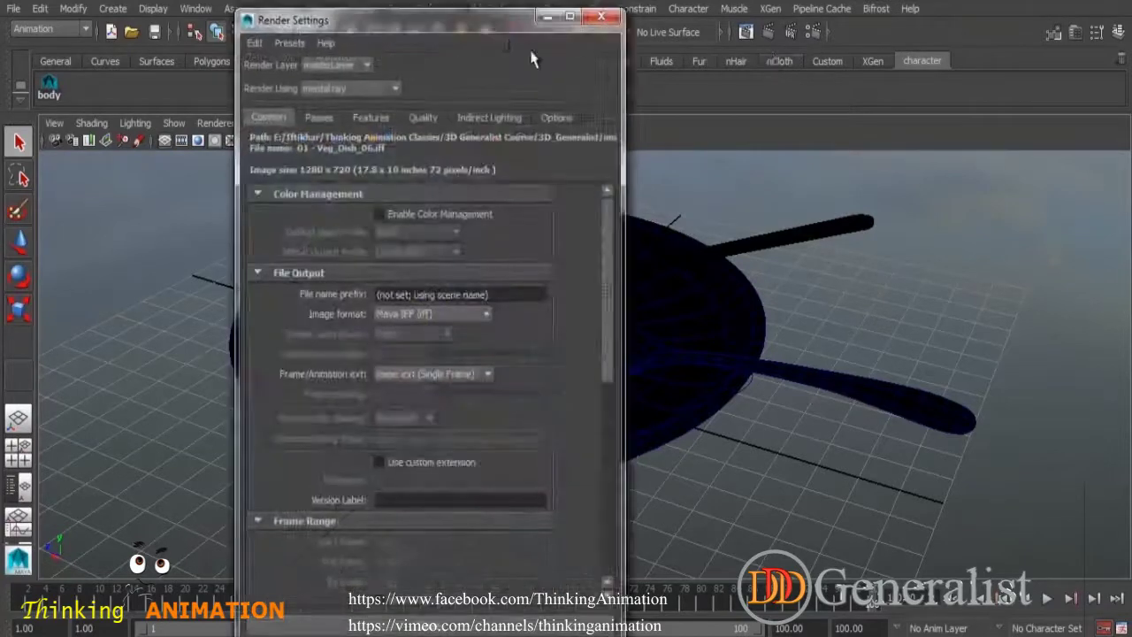
drag(502, 25, 540, 22)
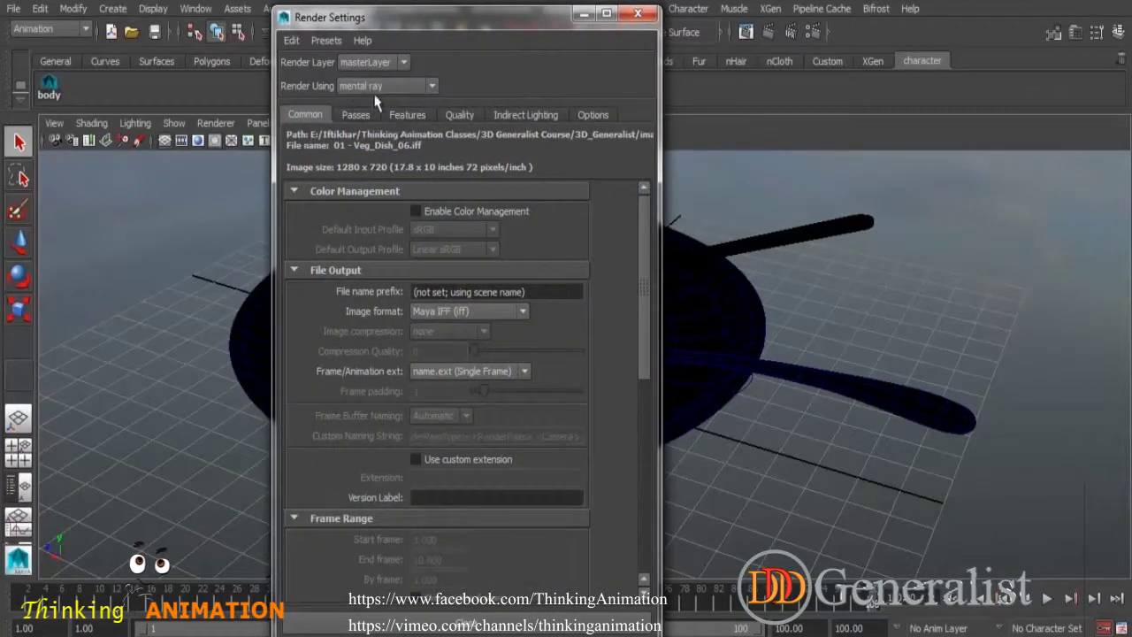
click(460, 119)
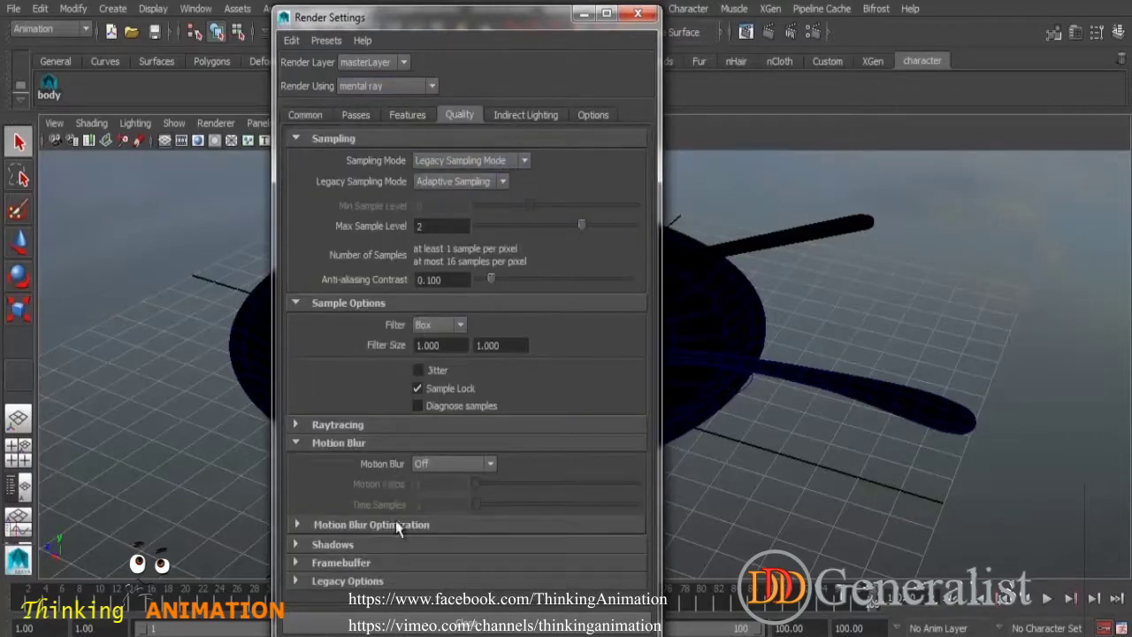
click(536, 116)
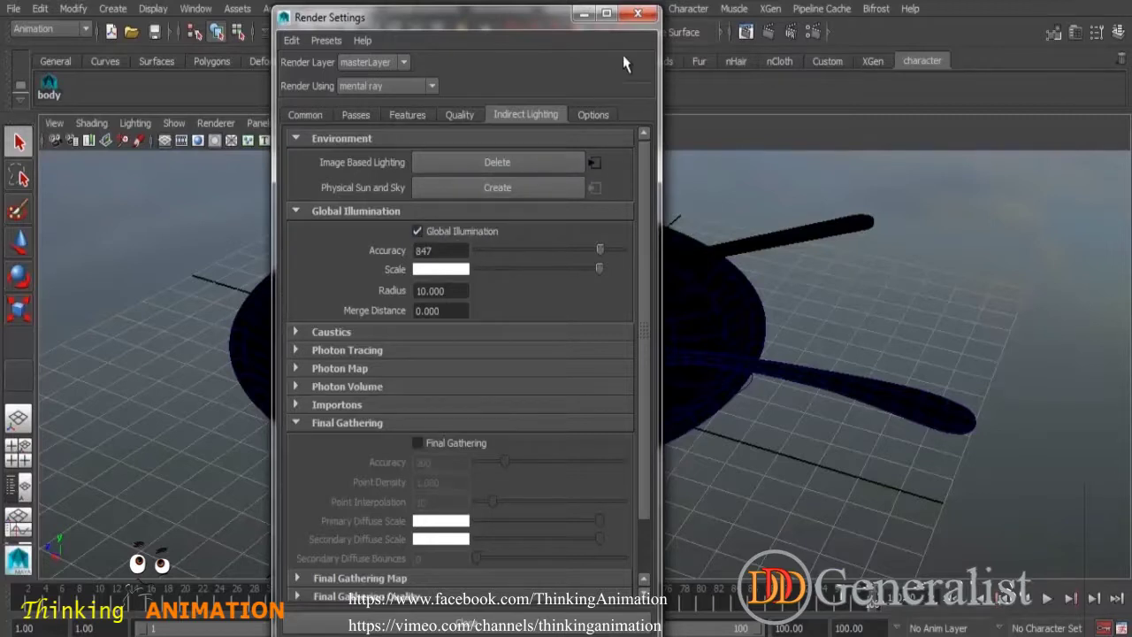
click(638, 13)
Step: Switch the viewport to the render camera framed by the 1280 x 720 resolution gate
click(266, 124)
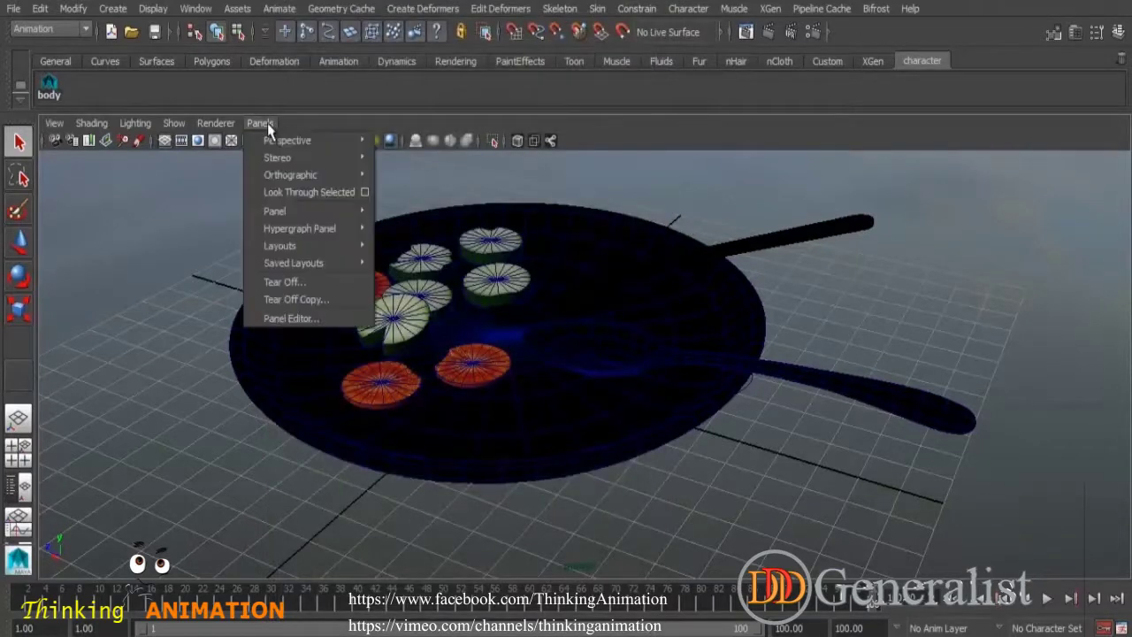
mouse_move(309, 140)
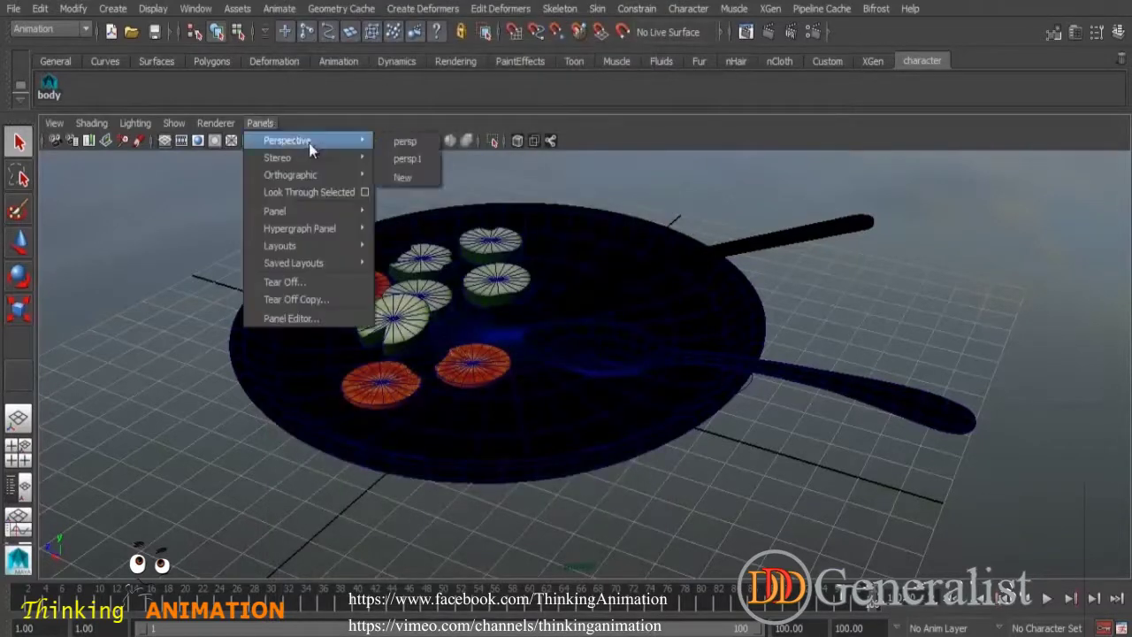
click(432, 165)
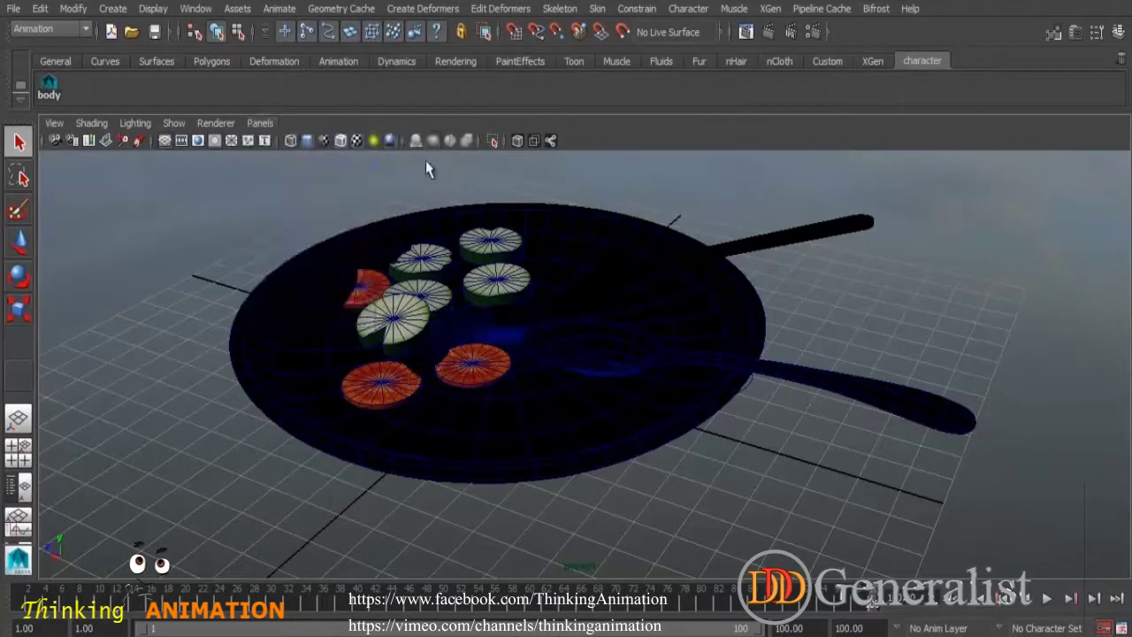
click(261, 123)
mouse_move(368, 145)
click(403, 155)
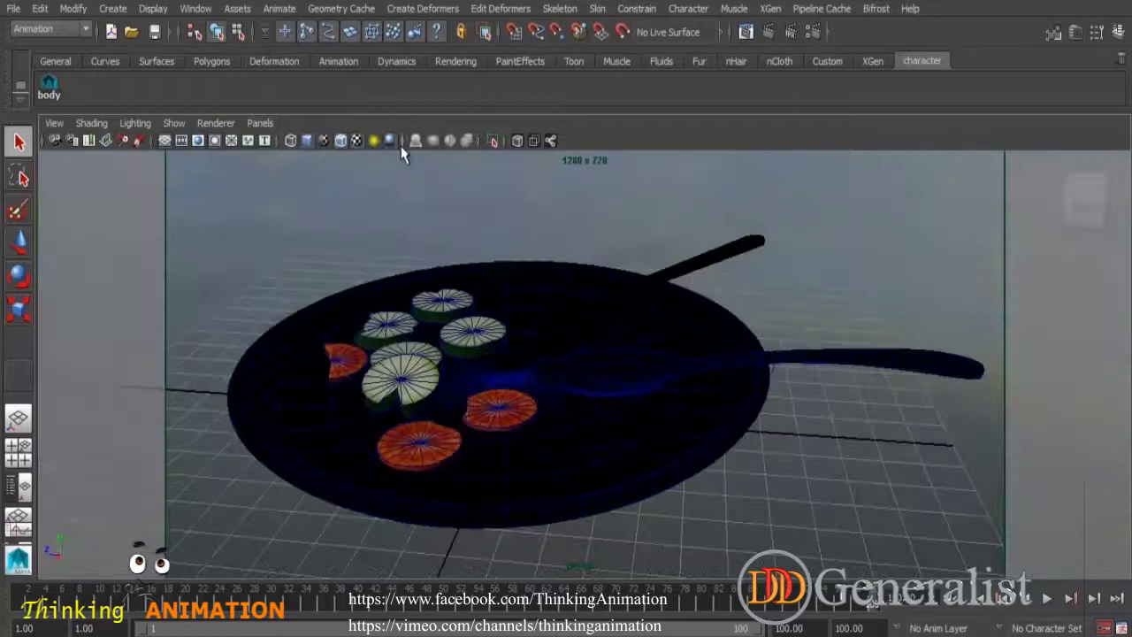
Step: Render the current frame with mental ray, then close the Render View window
click(767, 31)
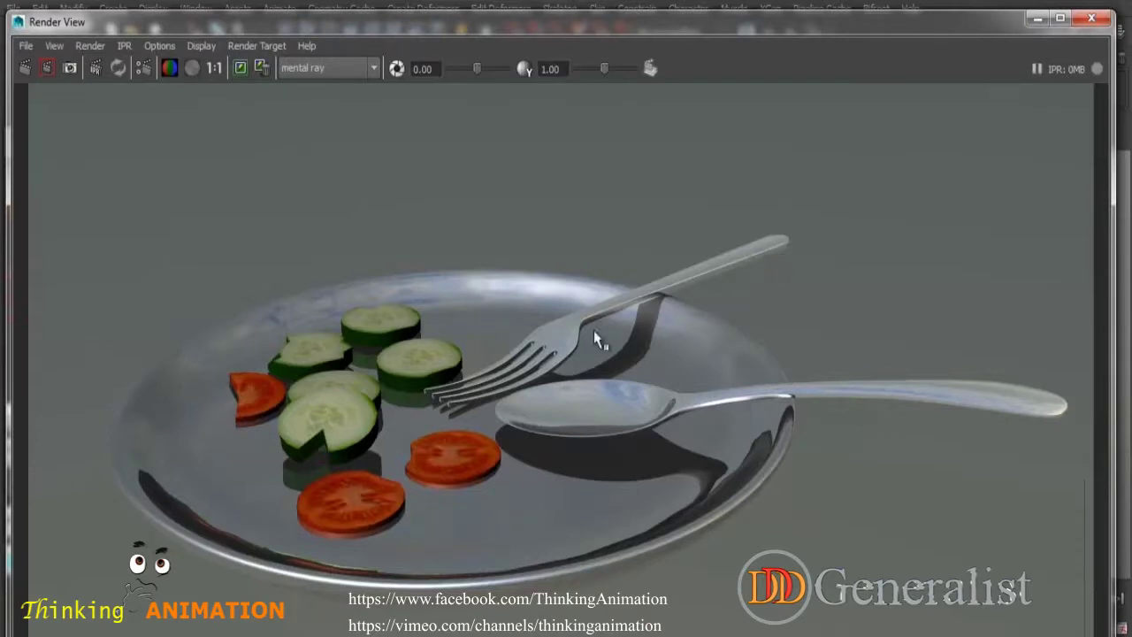
click(1090, 19)
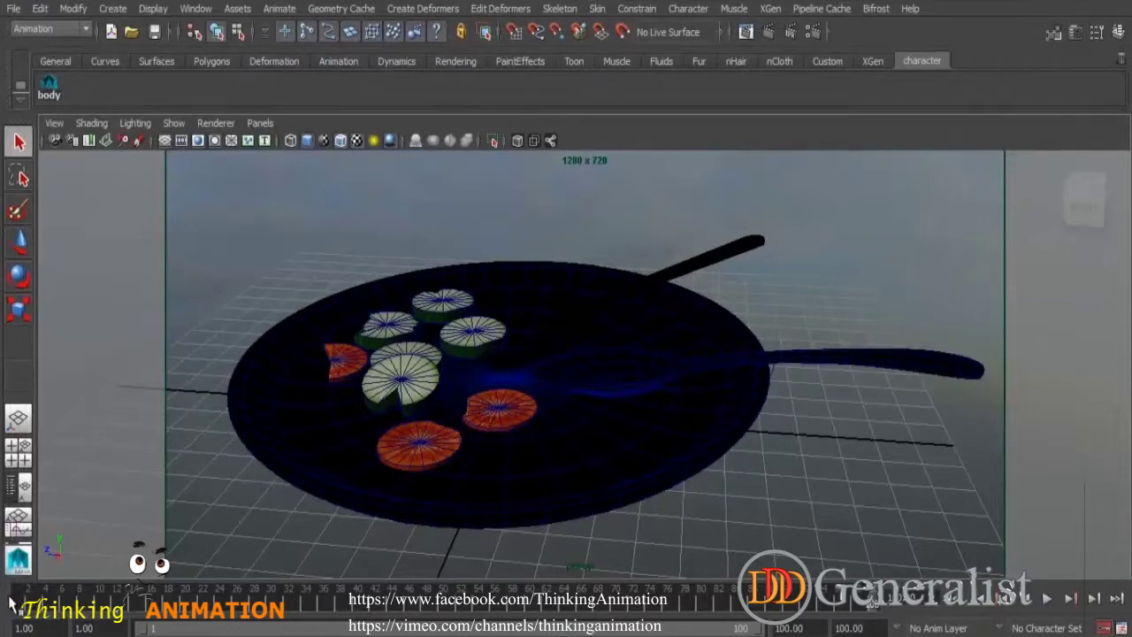
Step: Play the camera animation around the pan with Alt+V, then stop it
key(alt+v)
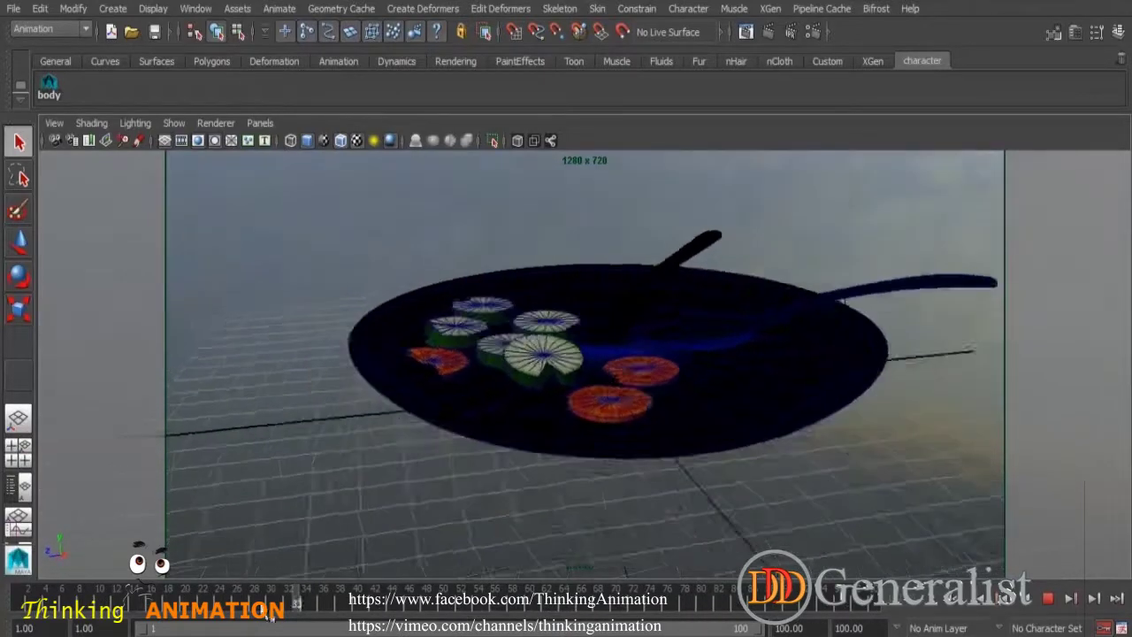
key(Escape)
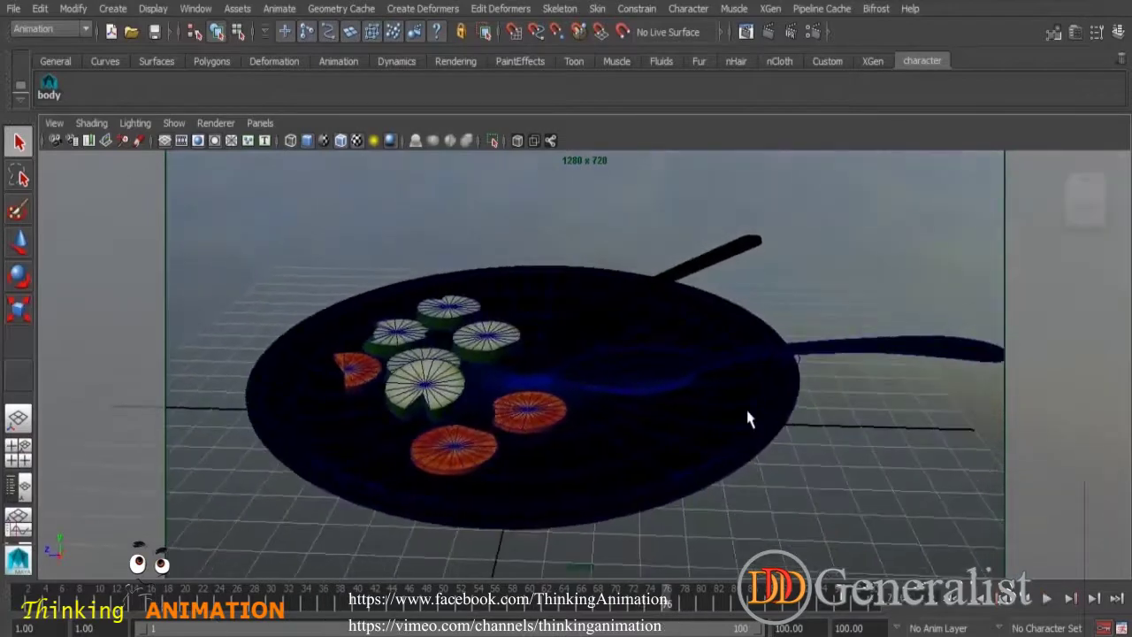